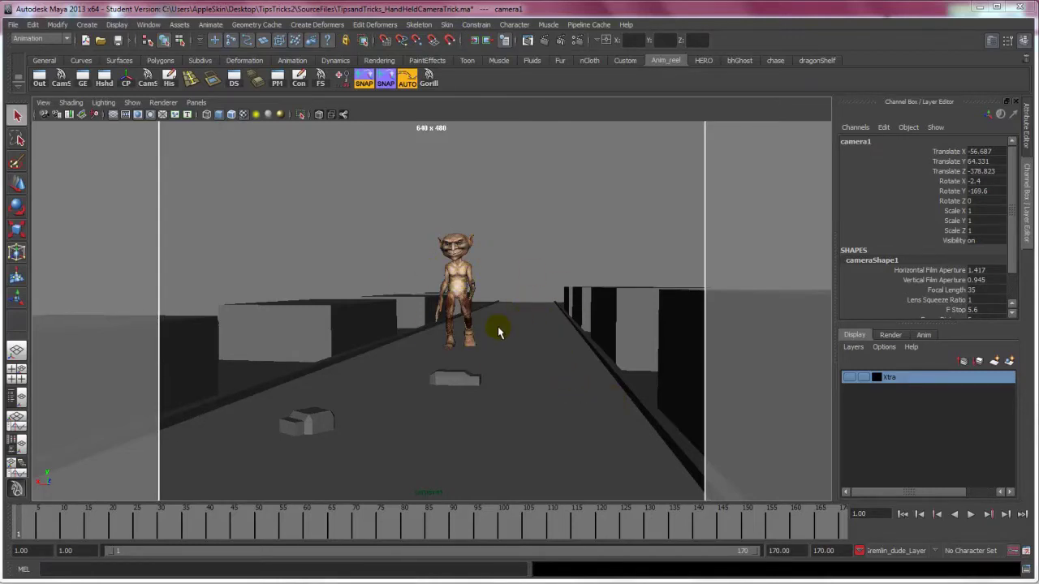
- Examine the gremlin character through camera1 from several angles and play the animation
{"action": "left_click_drag", "start_coordinate": [498, 333], "coordinate": [482, 334], "text": "alt"}
{"action": "middle_click_drag", "start_coordinate": [491, 325], "coordinate": [509, 323], "text": "alt"}
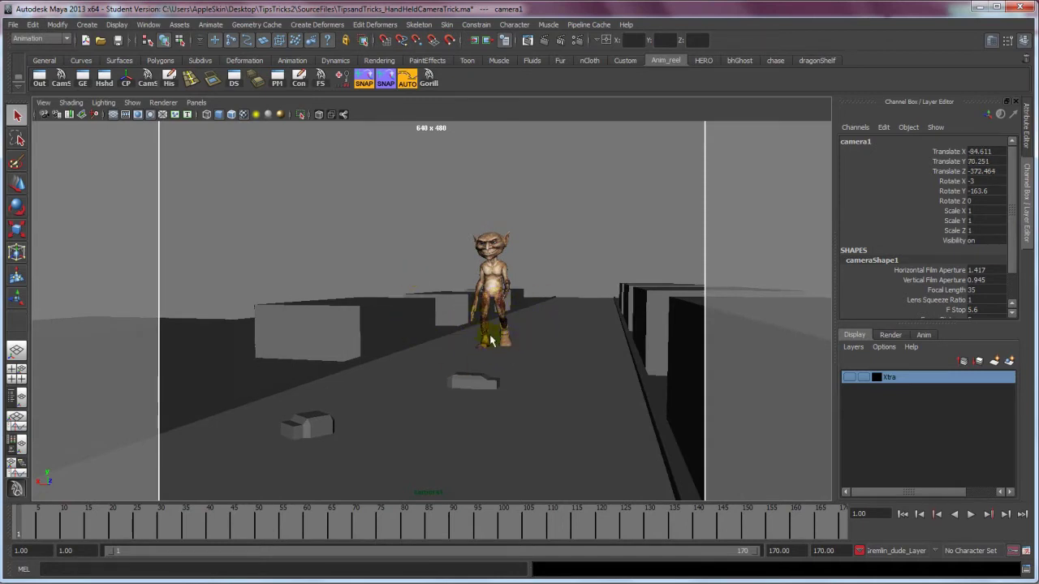
{"action": "middle_click_drag", "start_coordinate": [484, 341], "coordinate": [496, 339], "text": "alt"}
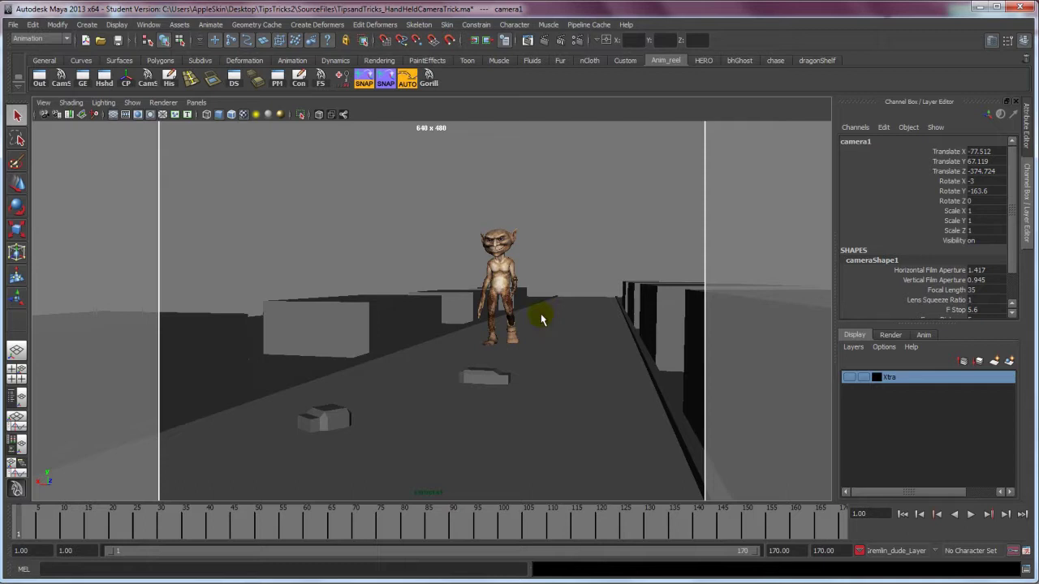
{"action": "middle_click_drag", "start_coordinate": [522, 317], "coordinate": [524, 294], "text": "alt"}
{"action": "left_click_drag", "start_coordinate": [525, 296], "coordinate": [475, 311], "text": "alt"}
{"action": "middle_click_drag", "start_coordinate": [499, 306], "coordinate": [532, 325], "text": "alt"}
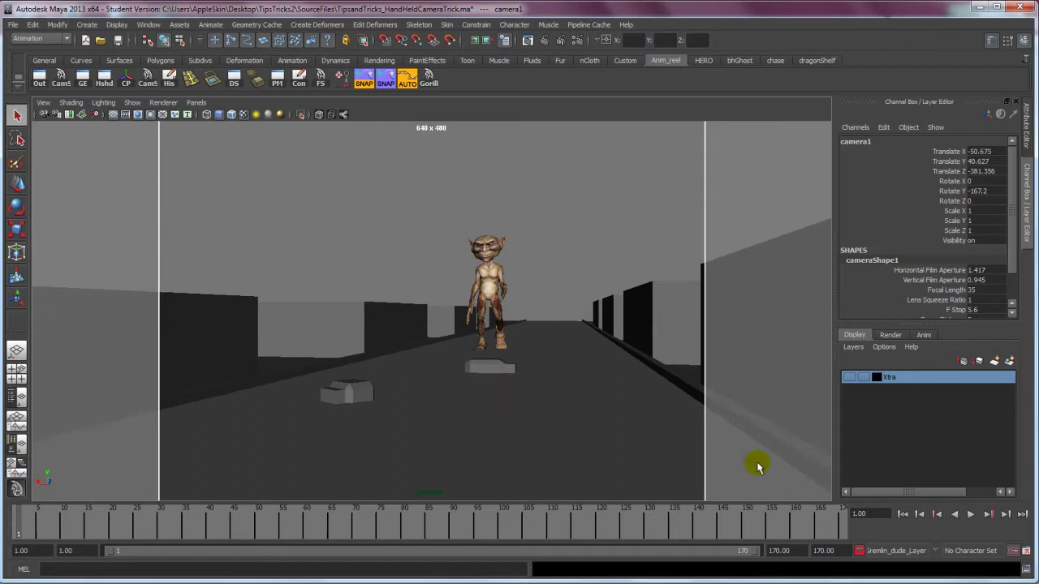
{"action": "left_click", "coordinate": [970, 514]}
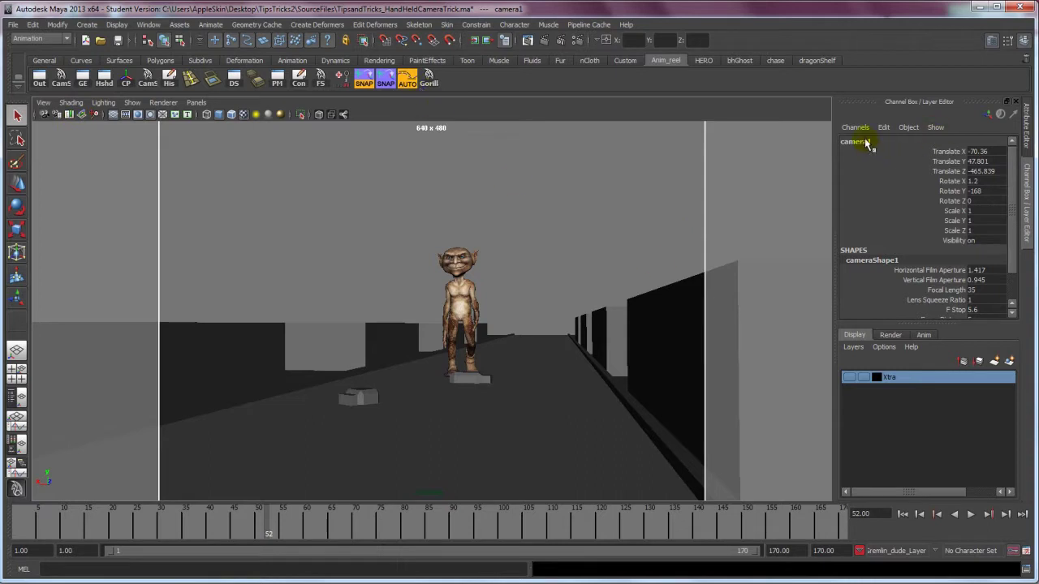
{"action": "left_click", "coordinate": [87, 25]}
{"action": "mouse_move", "coordinate": [105, 102]}
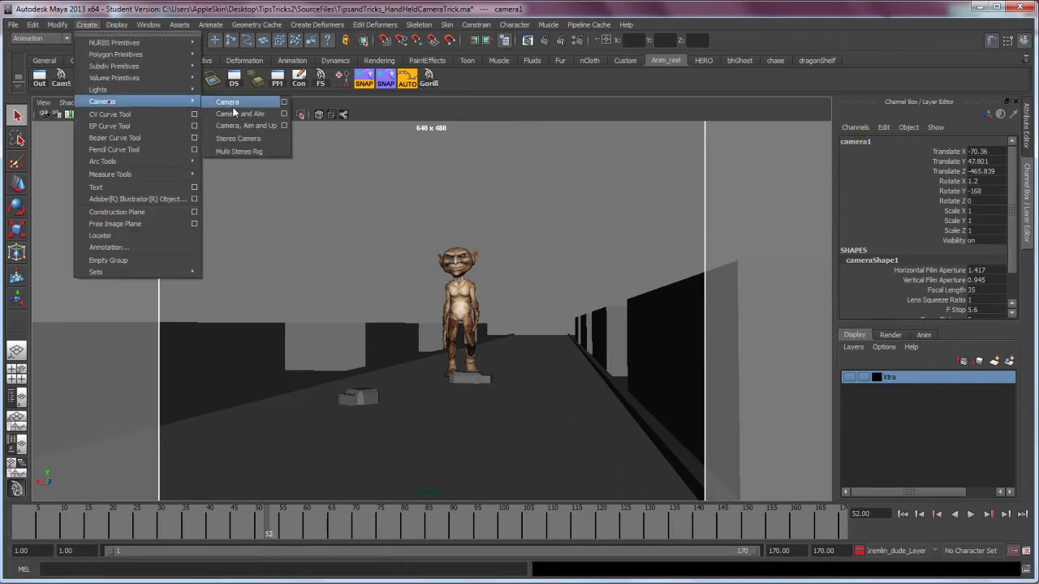
{"action": "left_click", "coordinate": [228, 105]}
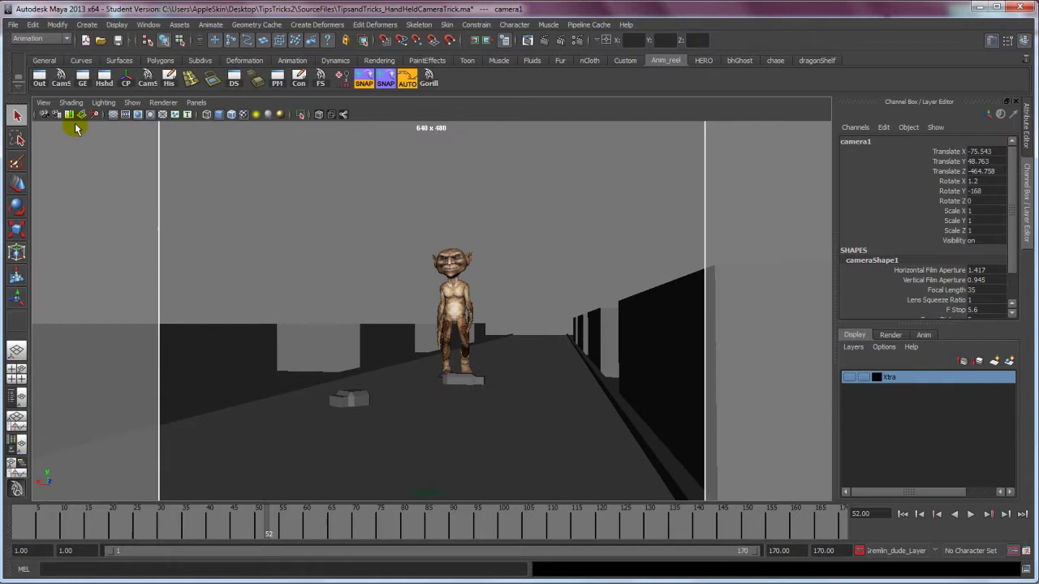
- Play the animation from the first frame and show the attributes of camera1
{"action": "left_click_drag", "start_coordinate": [82, 528], "coordinate": [47, 533]}
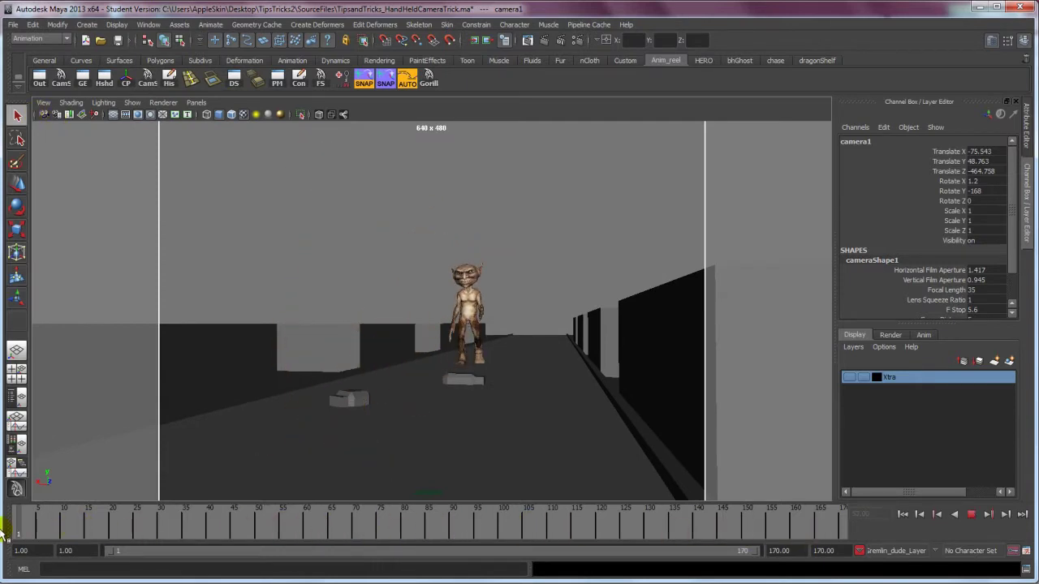
{"action": "key", "text": "ctrl+a"}
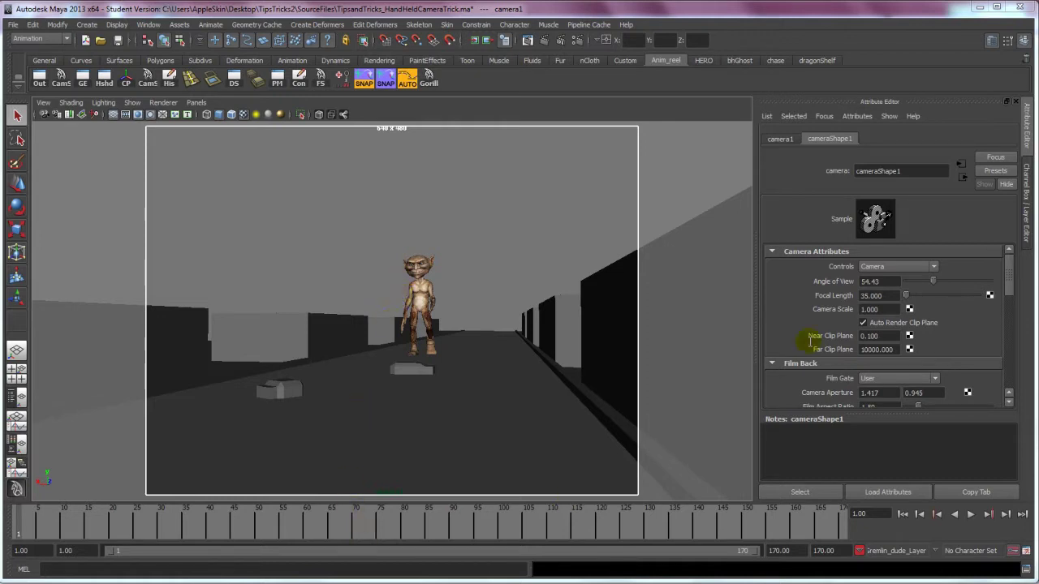
- Switch to the TipsTricks2 Ref folder in Windows Explorer, watch the CameraTrack.mp4 reference video and close the player
{"action": "left_click", "coordinate": [979, 8]}
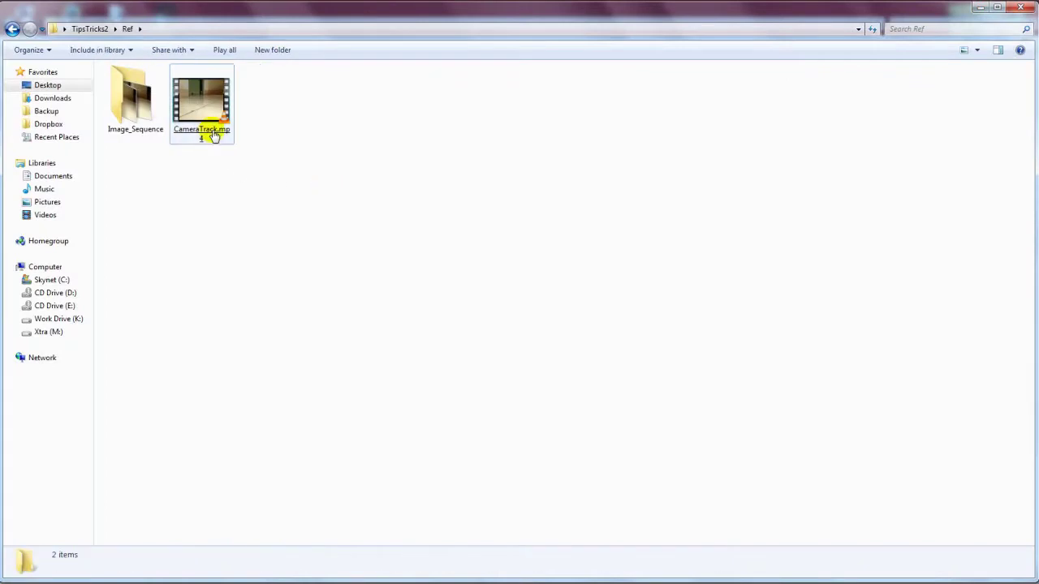
{"action": "left_click", "coordinate": [213, 136]}
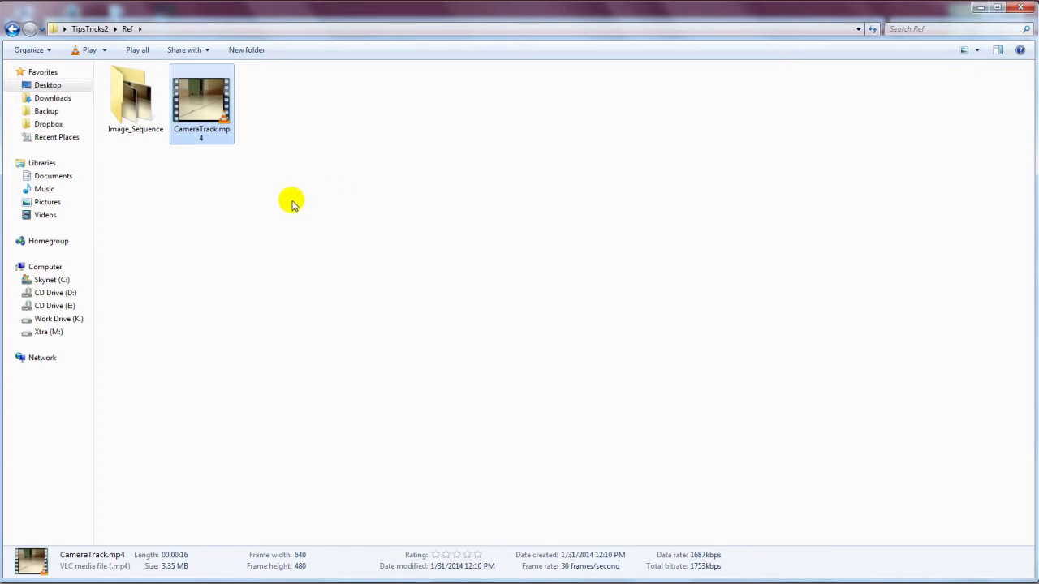
{"action": "double_click", "coordinate": [202, 133]}
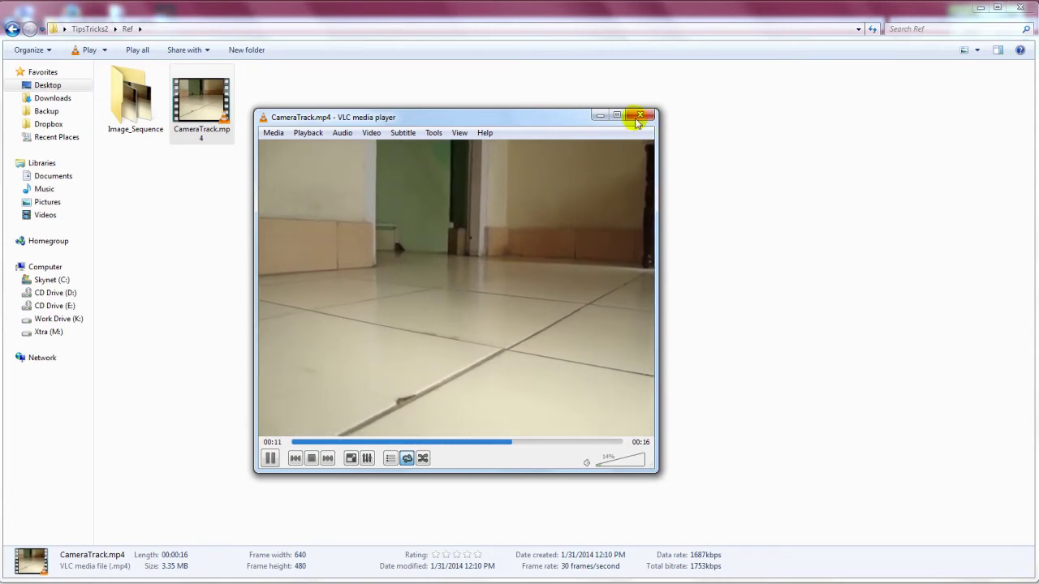
{"action": "left_click", "coordinate": [640, 116]}
- Open the Image_Sequence folder inside Ref to review the CameraTrack JPG frames
{"action": "left_click", "coordinate": [460, 238]}
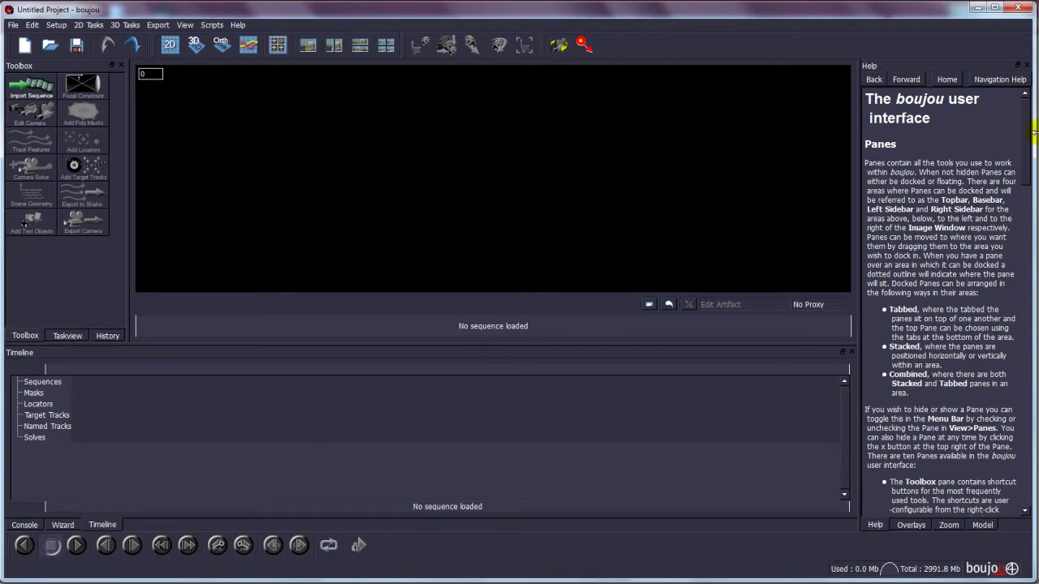
{"action": "left_click", "coordinate": [978, 10]}
{"action": "left_click", "coordinate": [136, 113]}
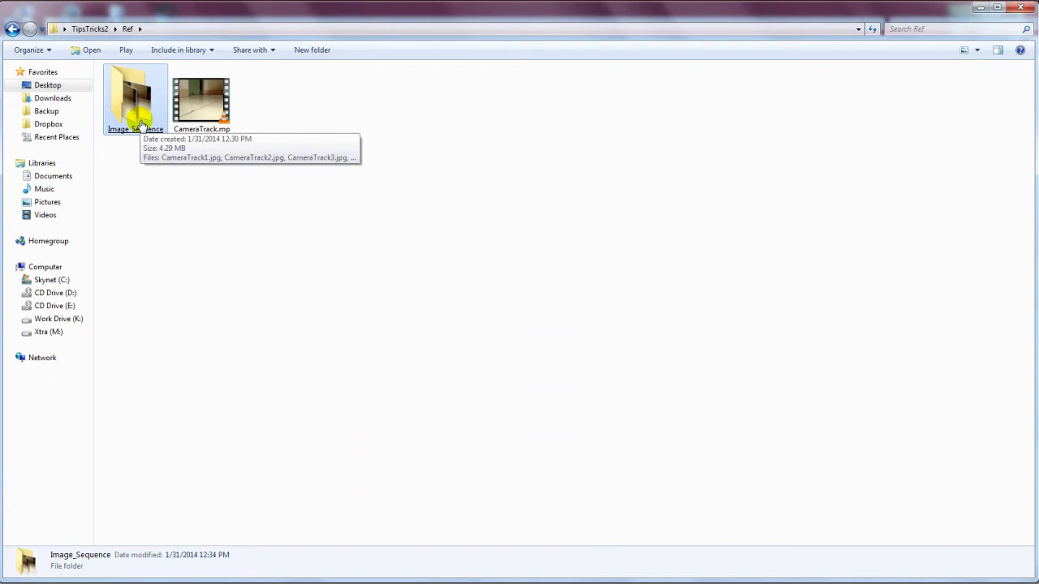
{"action": "double_click", "coordinate": [136, 114]}
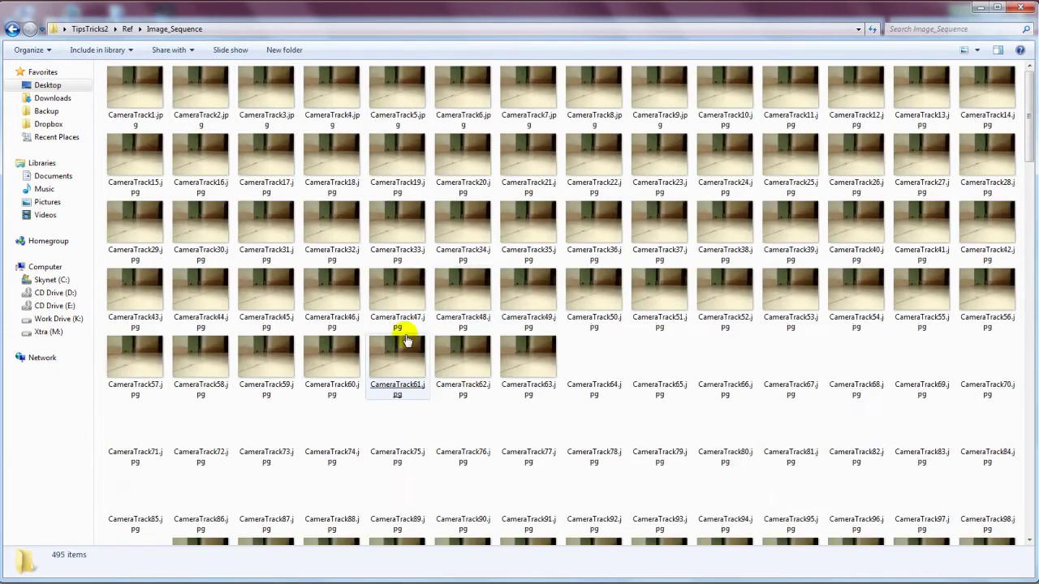
{"action": "left_click", "coordinate": [500, 265]}
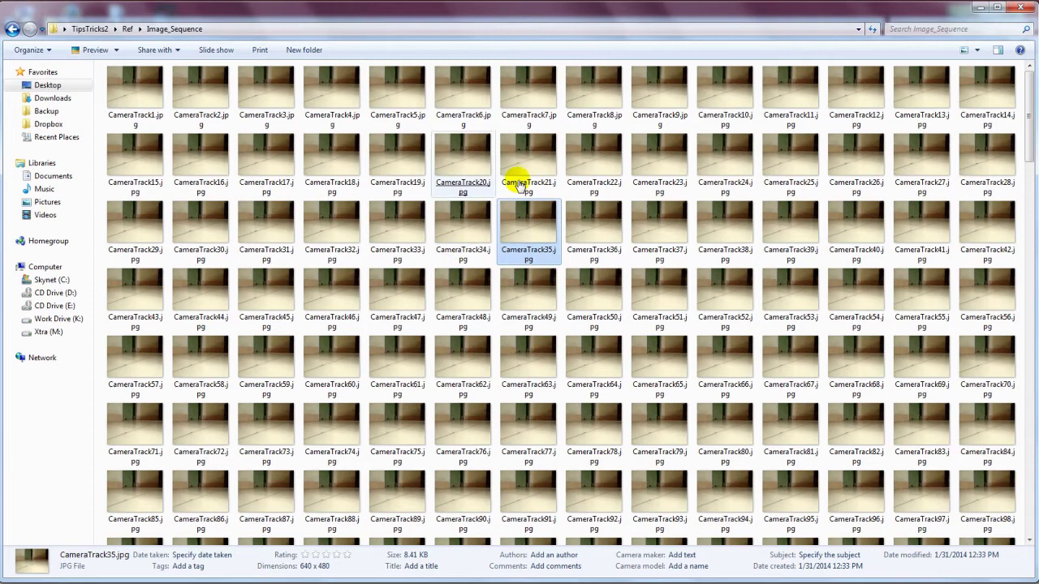
- Switch to boujou, start a sequence import and browse to the Desktop folder TipsTricks2/Ref/Image_Sequence
{"action": "left_click", "coordinate": [460, 205]}
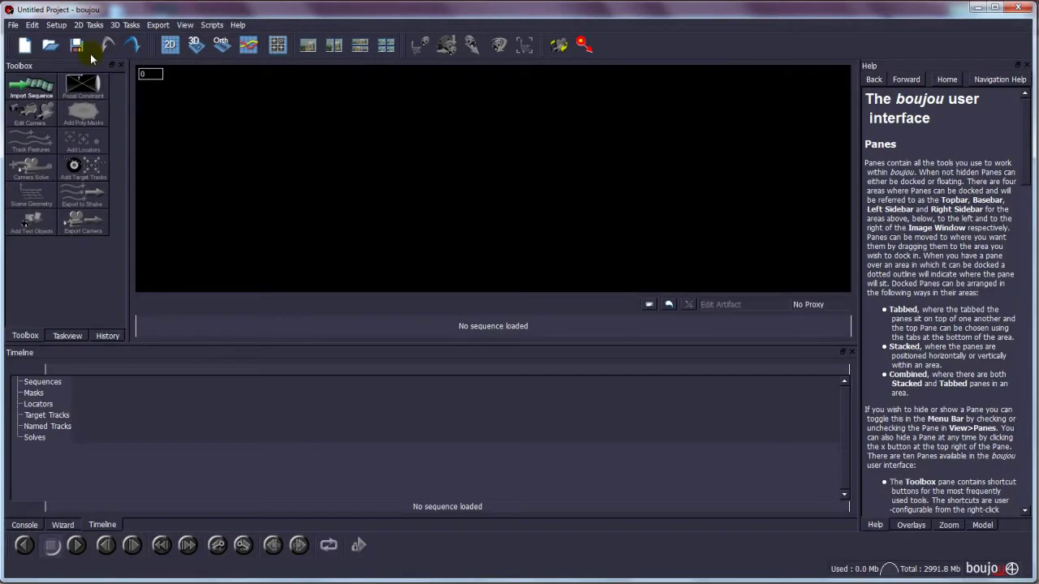
{"action": "left_click", "coordinate": [31, 92]}
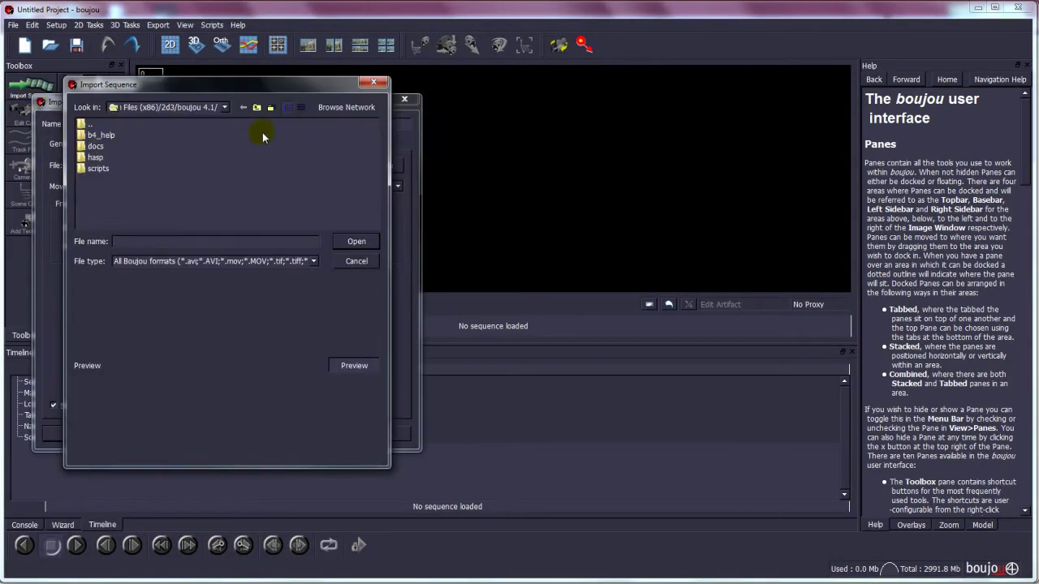
{"action": "left_click_drag", "start_coordinate": [234, 82], "coordinate": [474, 112]}
{"action": "triple_click", "coordinate": [439, 136]}
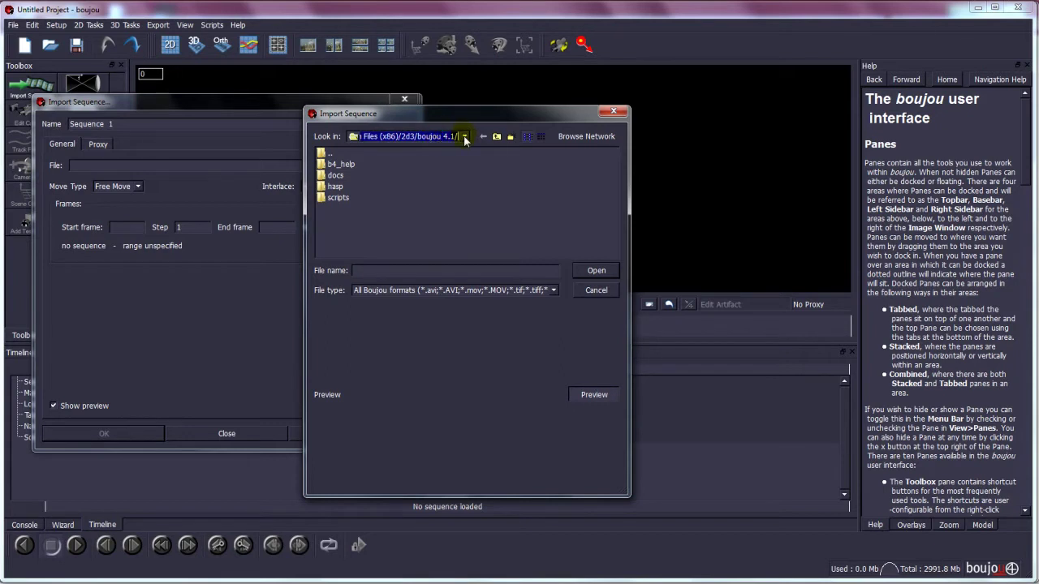
{"action": "left_click", "coordinate": [465, 136]}
{"action": "left_click", "coordinate": [367, 202]}
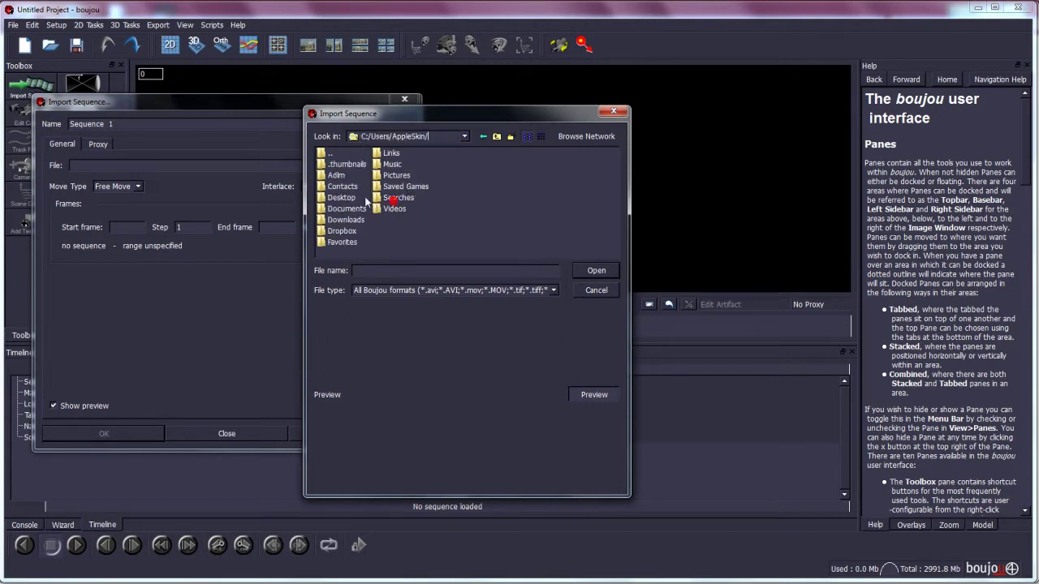
{"action": "double_click", "coordinate": [341, 198]}
{"action": "double_click", "coordinate": [339, 198]}
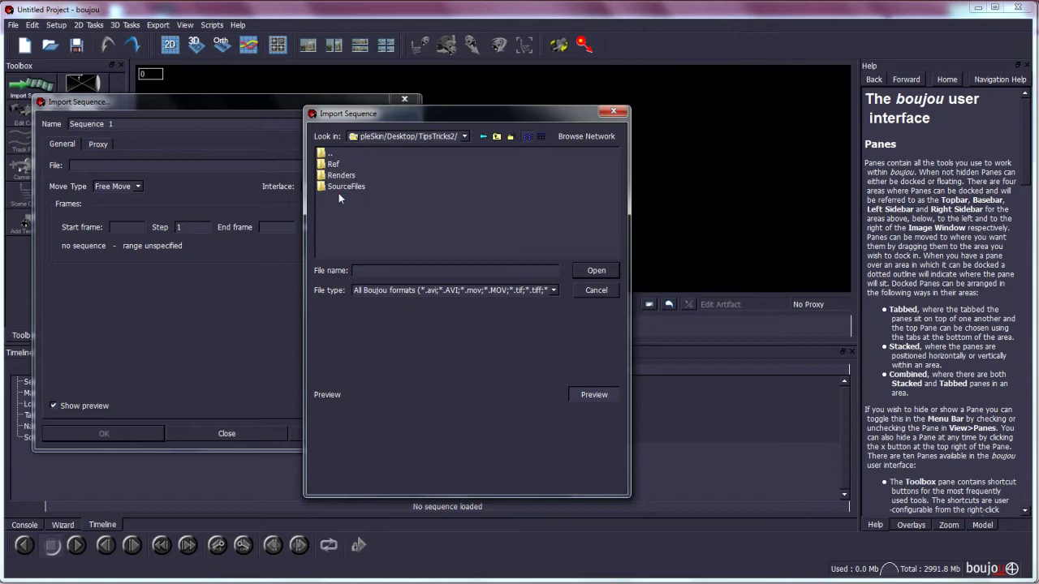
{"action": "double_click", "coordinate": [338, 164]}
{"action": "double_click", "coordinate": [339, 164]}
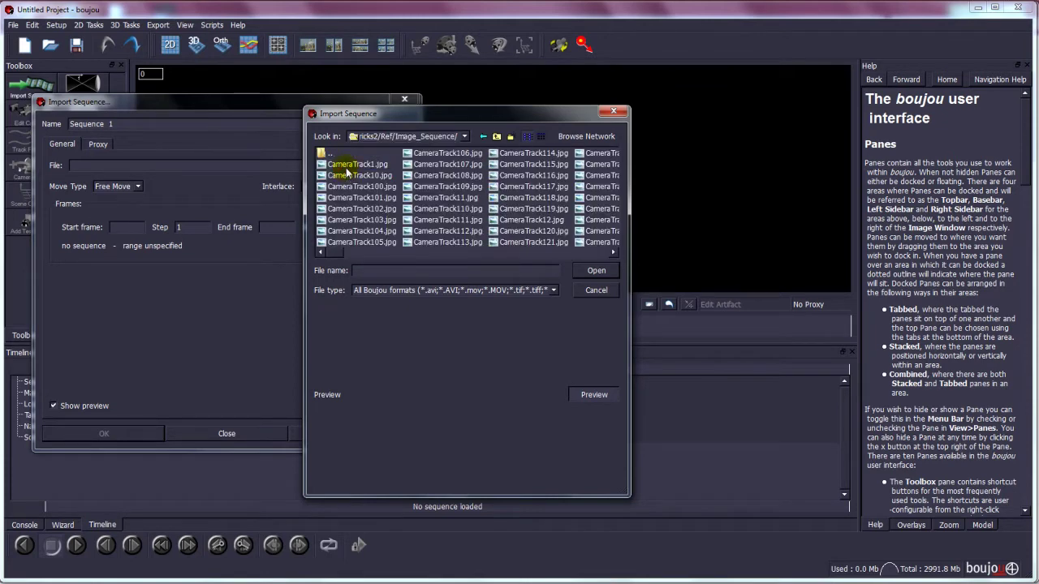
- Import the image sequence starting at CameraTrack1.jpg and scrub through the loaded footage
{"action": "left_click", "coordinate": [347, 166]}
{"action": "left_click", "coordinate": [597, 271]}
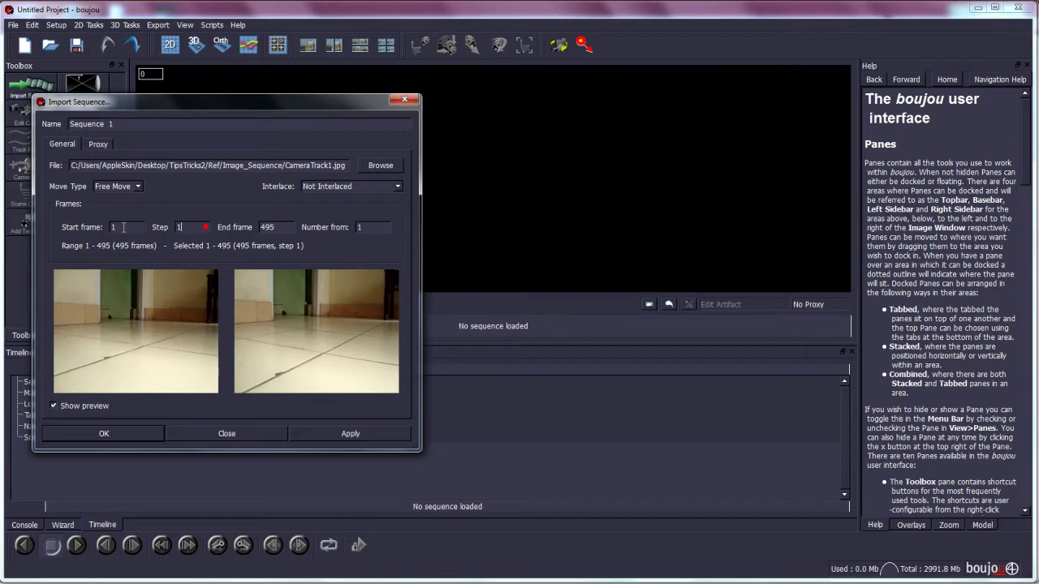
{"action": "left_click", "coordinate": [105, 433]}
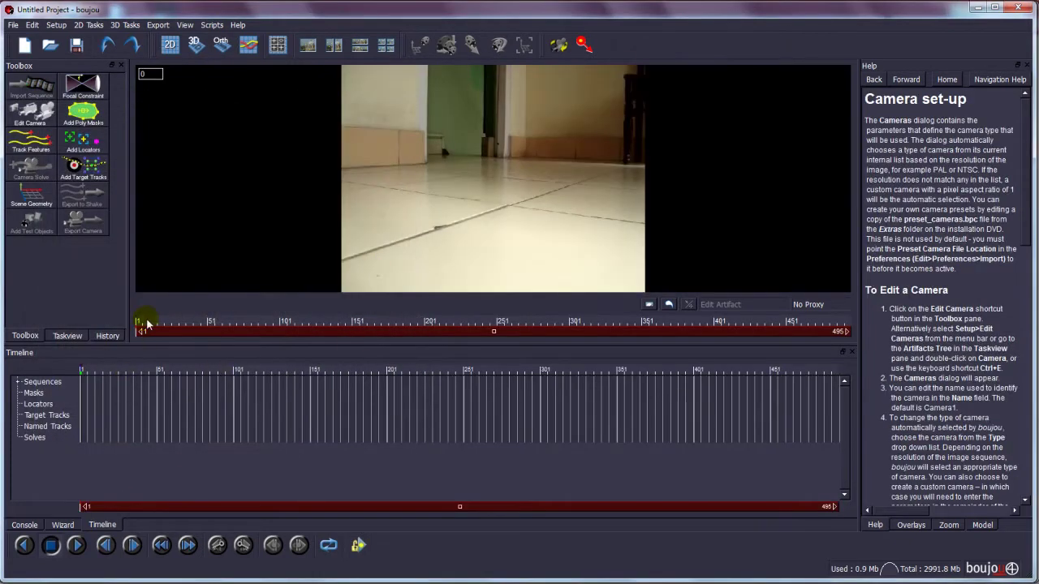
{"action": "left_click_drag", "start_coordinate": [147, 323], "coordinate": [103, 329]}
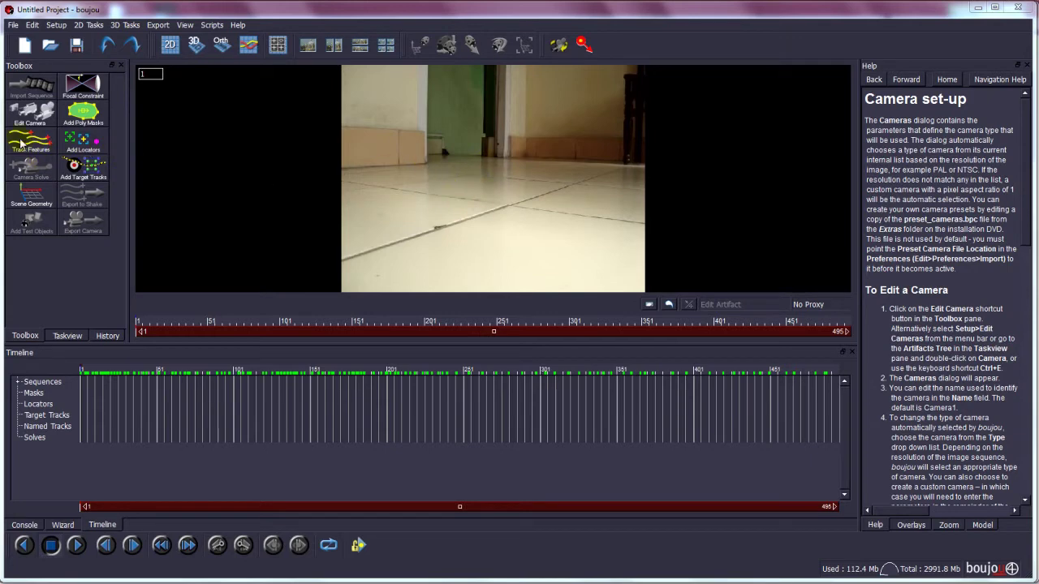
- Limit feature tracking to a selected range with start frame 200
{"action": "left_click", "coordinate": [20, 144]}
{"action": "left_click_drag", "start_coordinate": [105, 110], "coordinate": [499, 189]}
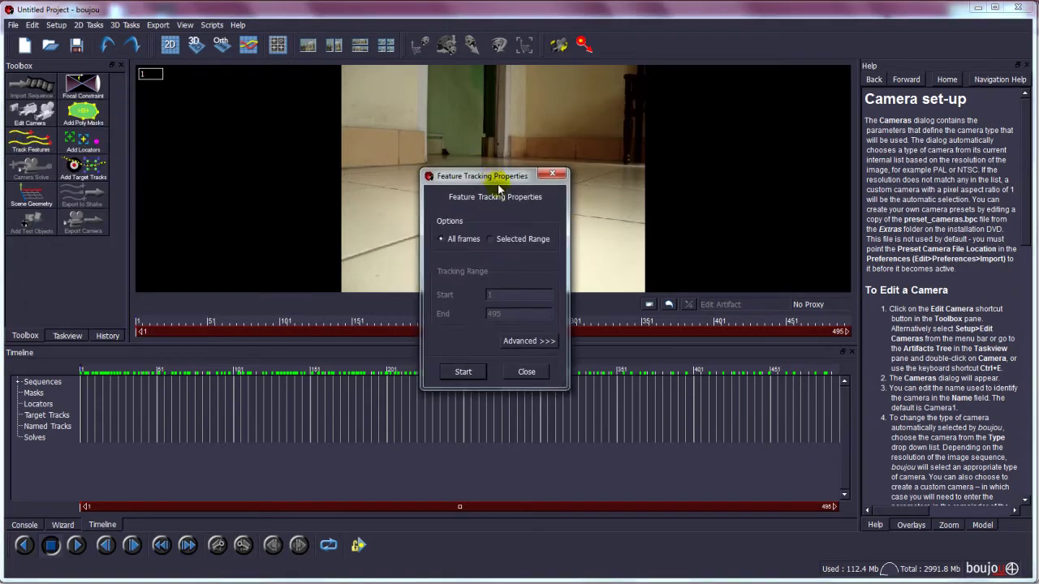
{"action": "left_click", "coordinate": [504, 240]}
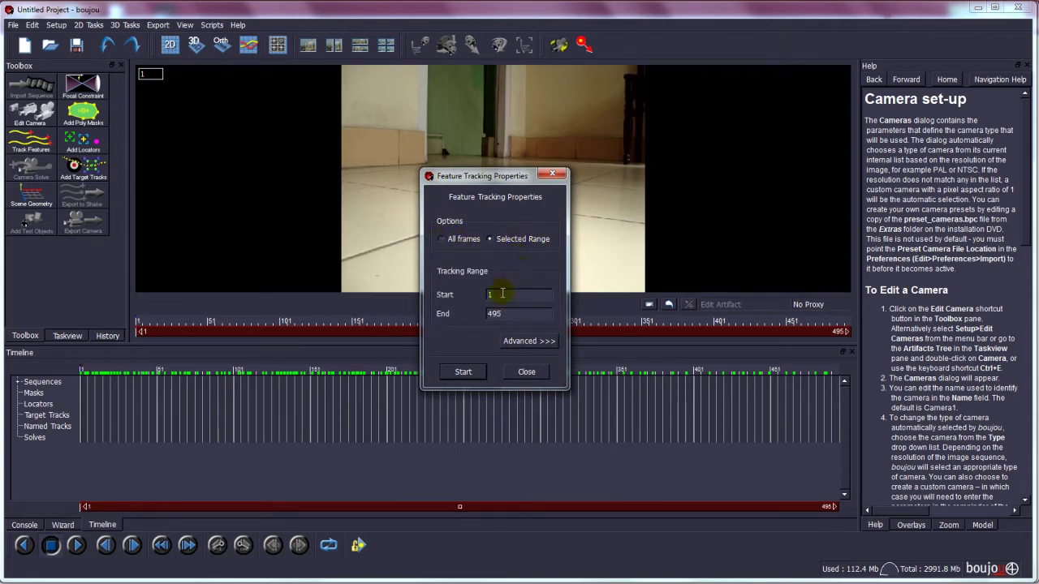
{"action": "left_click_drag", "start_coordinate": [482, 177], "coordinate": [306, 350]}
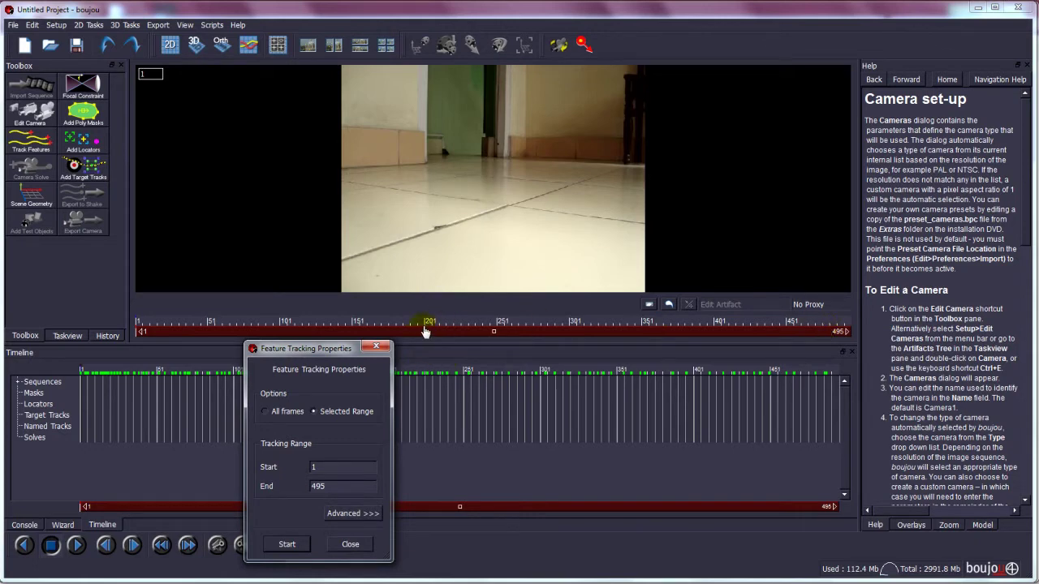
{"action": "left_click_drag", "start_coordinate": [320, 349], "coordinate": [323, 233]}
{"action": "left_click", "coordinate": [326, 353]}
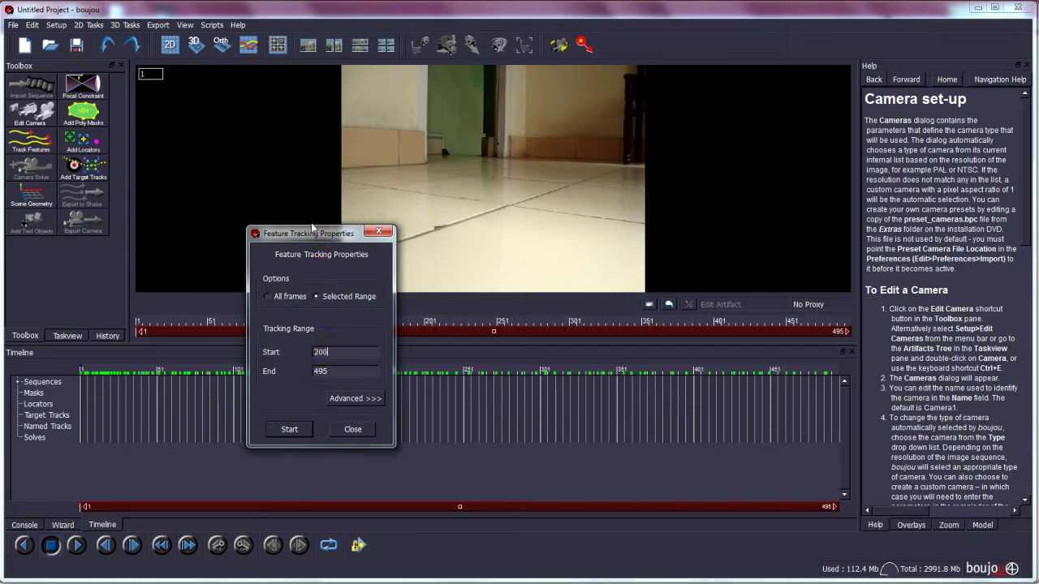
- Set the feature scale to Large in the advanced tracking properties and run the feature tracking
{"action": "left_click_drag", "start_coordinate": [317, 234], "coordinate": [287, 144]}
{"action": "left_click", "coordinate": [322, 310]}
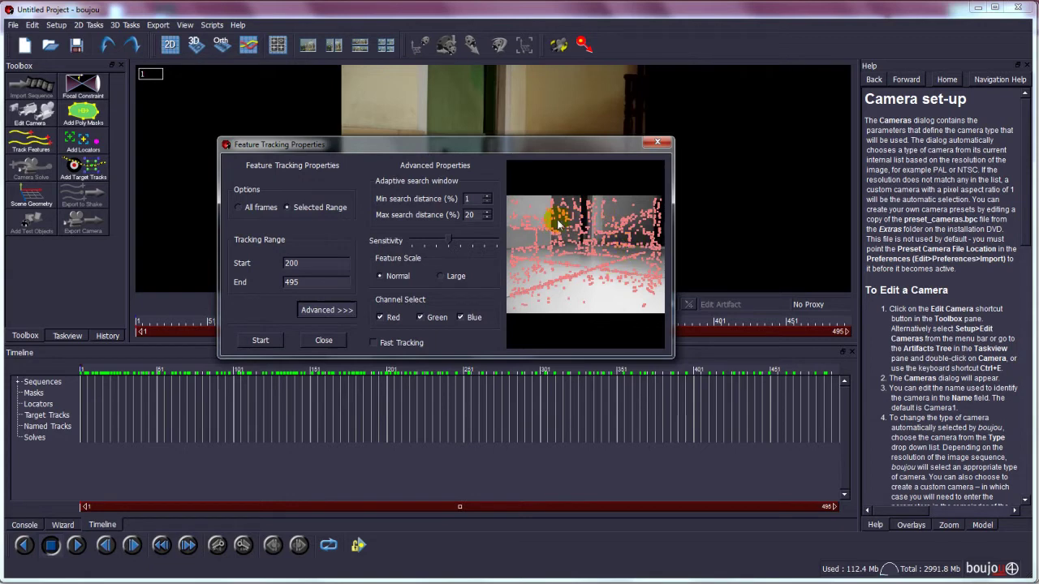
{"action": "left_click_drag", "start_coordinate": [552, 146], "coordinate": [536, 148]}
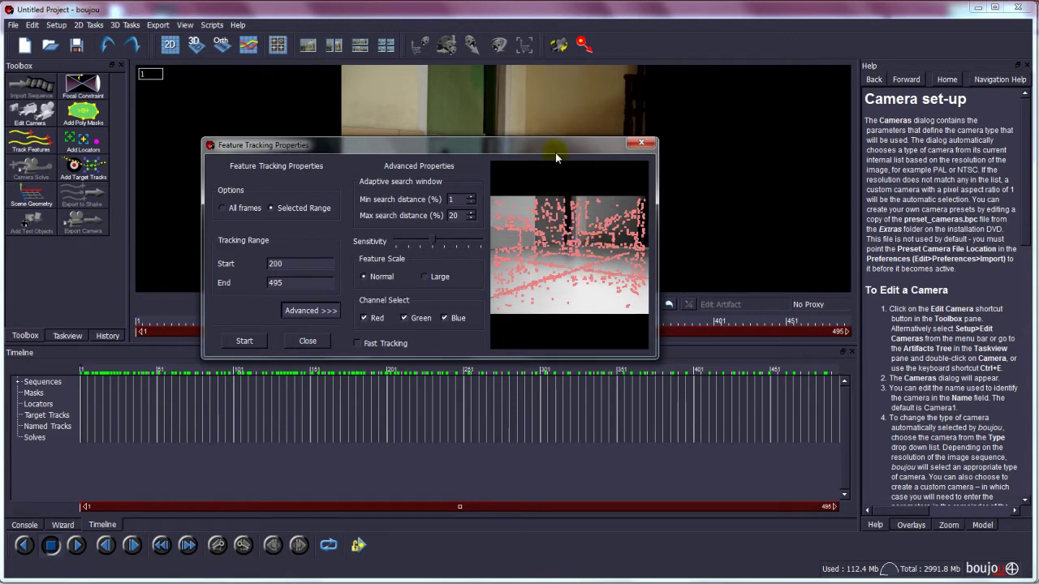
{"action": "left_click_drag", "start_coordinate": [555, 146], "coordinate": [544, 148]}
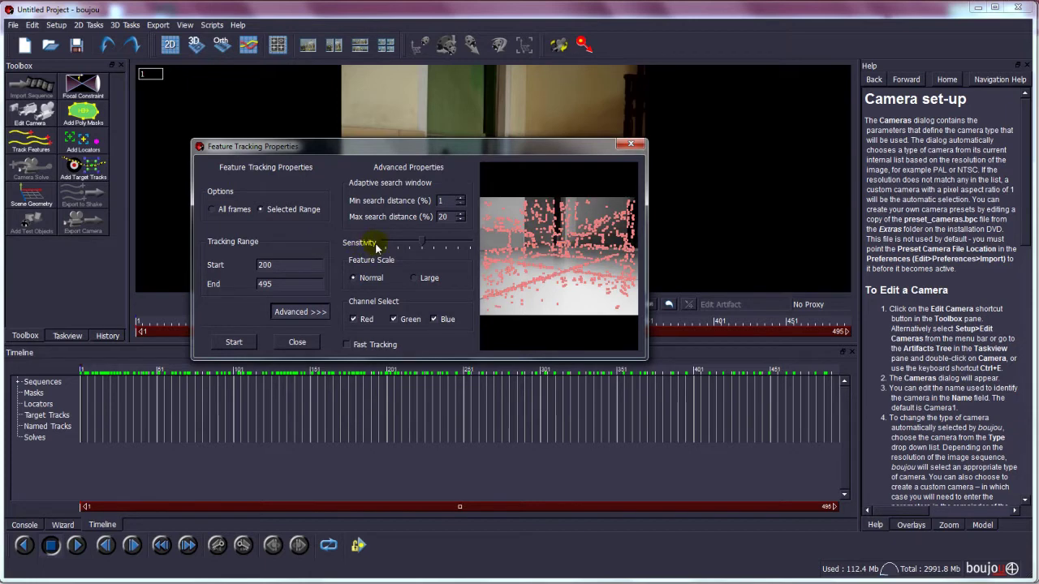
{"action": "left_click", "coordinate": [415, 279]}
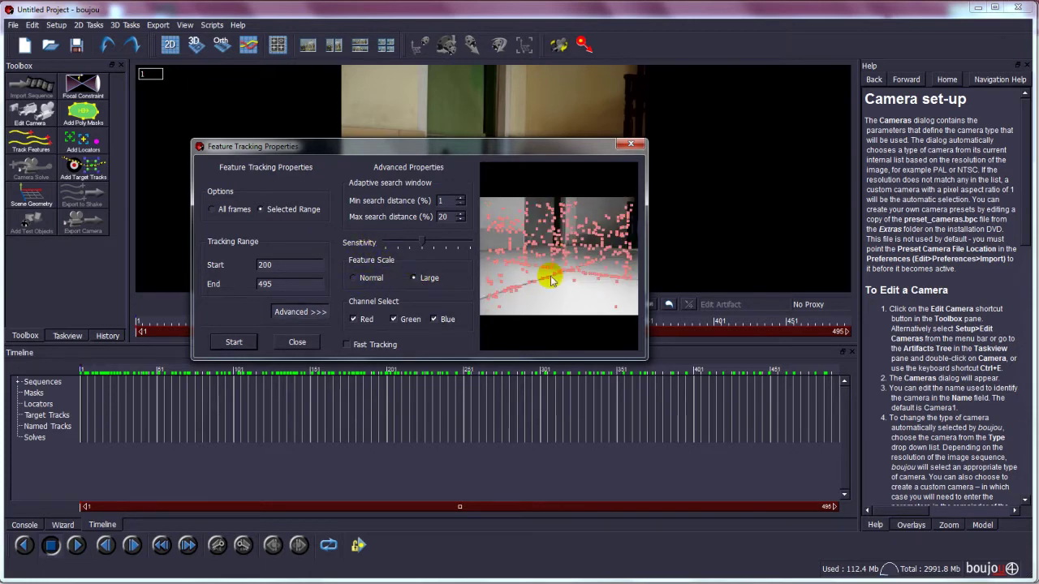
{"action": "left_click_drag", "start_coordinate": [449, 150], "coordinate": [455, 162]}
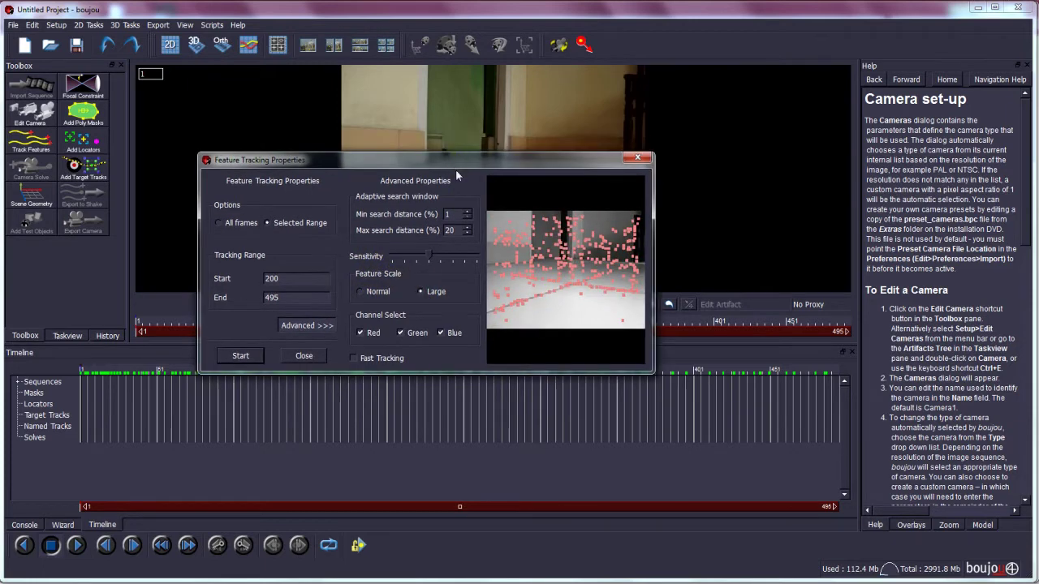
{"action": "left_click", "coordinate": [240, 357]}
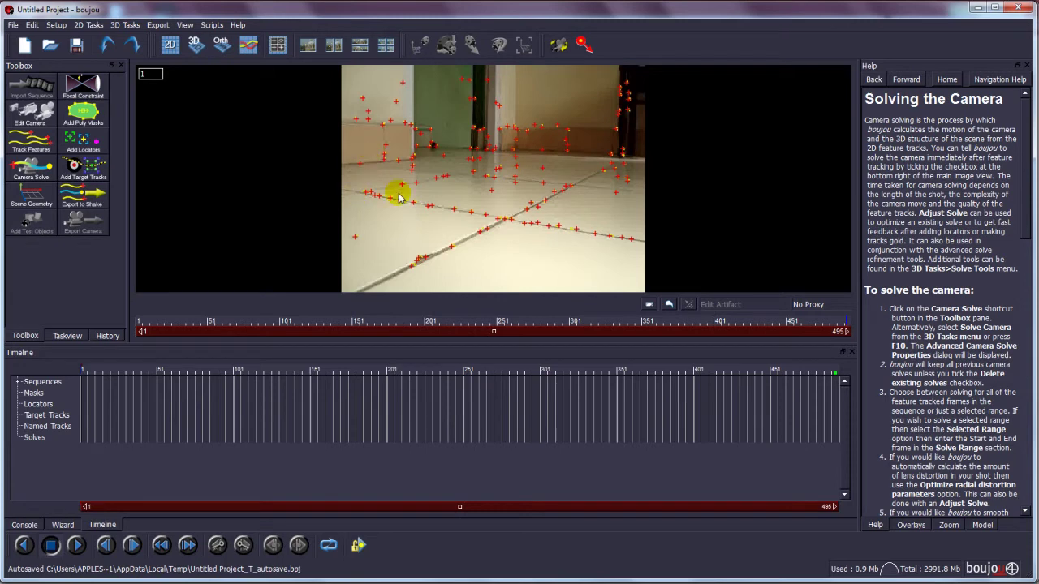
- Run the camera solve for a selected range starting at frame 200, with camera path smoothness optimized
{"action": "left_click", "coordinate": [34, 177]}
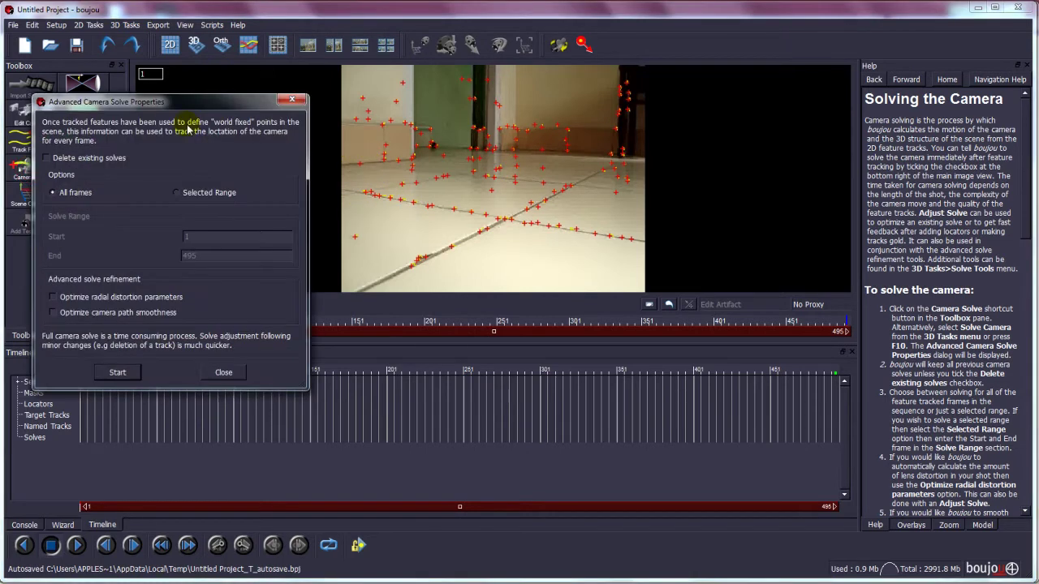
{"action": "left_click_drag", "start_coordinate": [156, 102], "coordinate": [398, 118]}
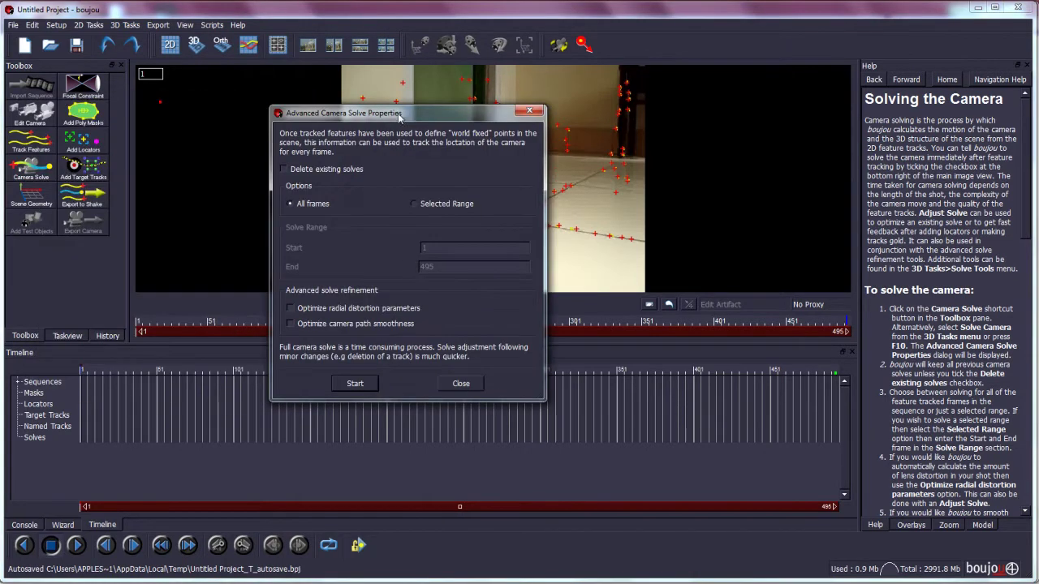
{"action": "left_click", "coordinate": [415, 204]}
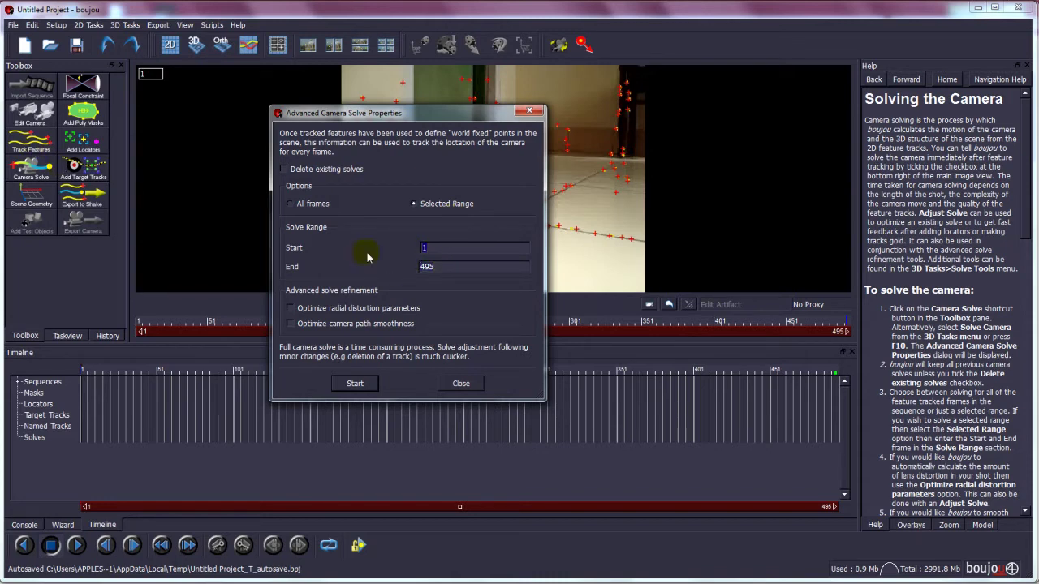
{"action": "type", "text": "200"}
{"action": "left_click_drag", "start_coordinate": [447, 266], "coordinate": [382, 265]}
{"action": "left_click", "coordinate": [490, 265]}
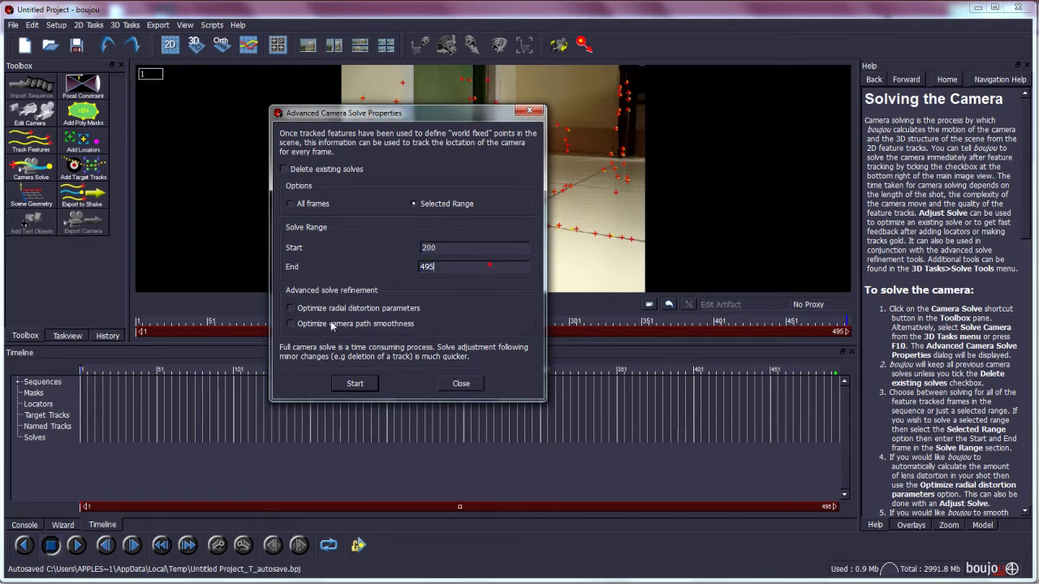
{"action": "left_click", "coordinate": [290, 323]}
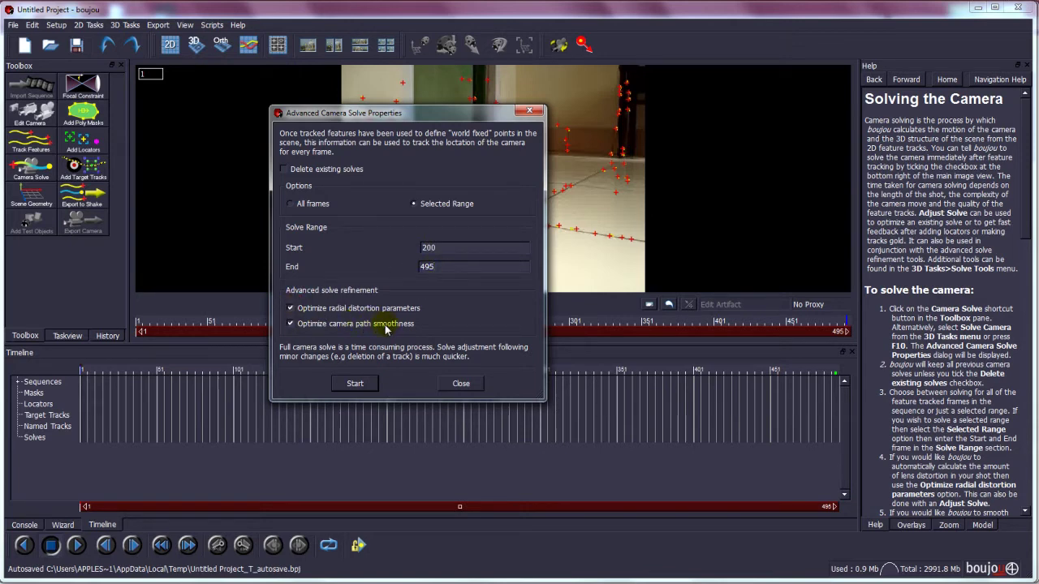
{"action": "left_click", "coordinate": [355, 384]}
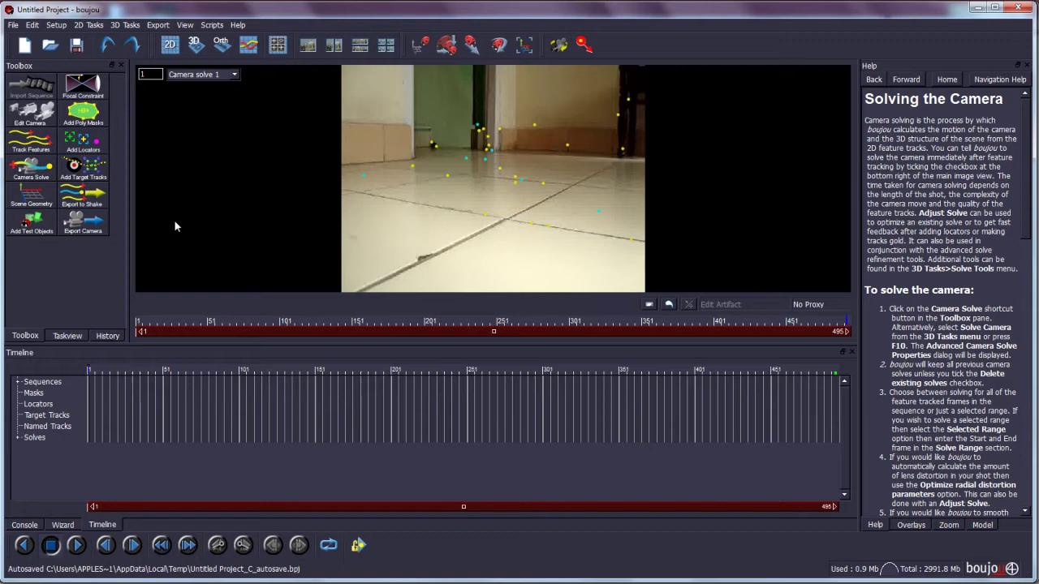
- Start exporting the solved camera and set the export type to Maya 4+ (*.ma)
{"action": "left_click", "coordinate": [83, 222]}
{"action": "left_click_drag", "start_coordinate": [480, 148], "coordinate": [462, 138]}
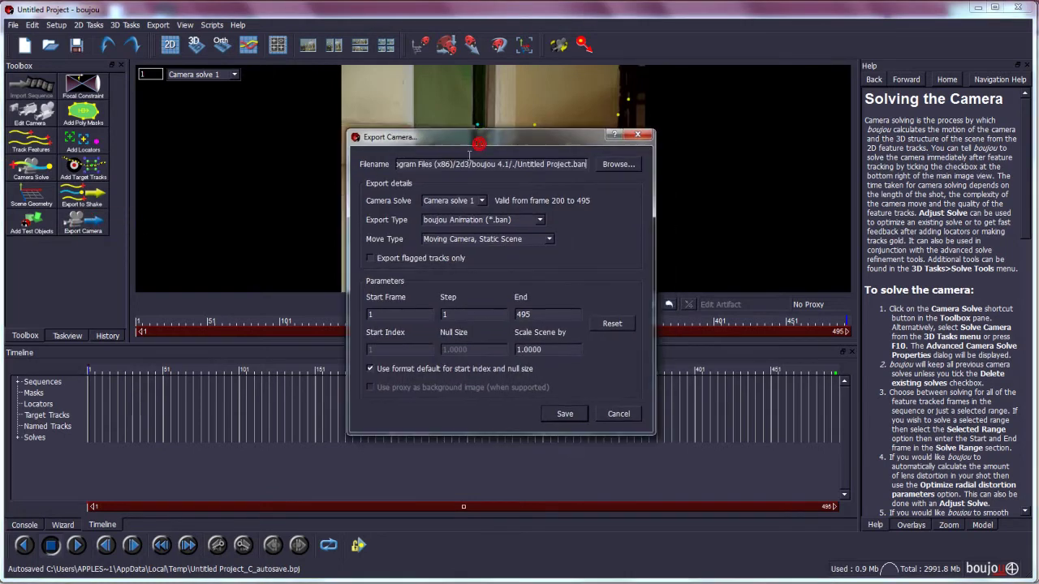
{"action": "left_click", "coordinate": [470, 203]}
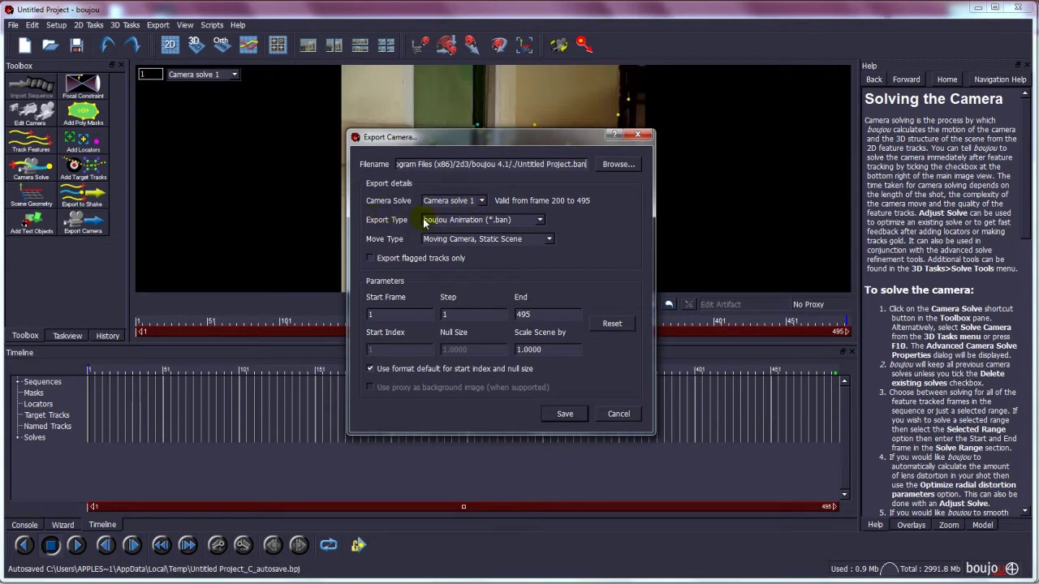
{"action": "left_click", "coordinate": [492, 220]}
{"action": "scroll", "coordinate": [540, 255], "scroll_direction": "down", "scroll_amount": 3}
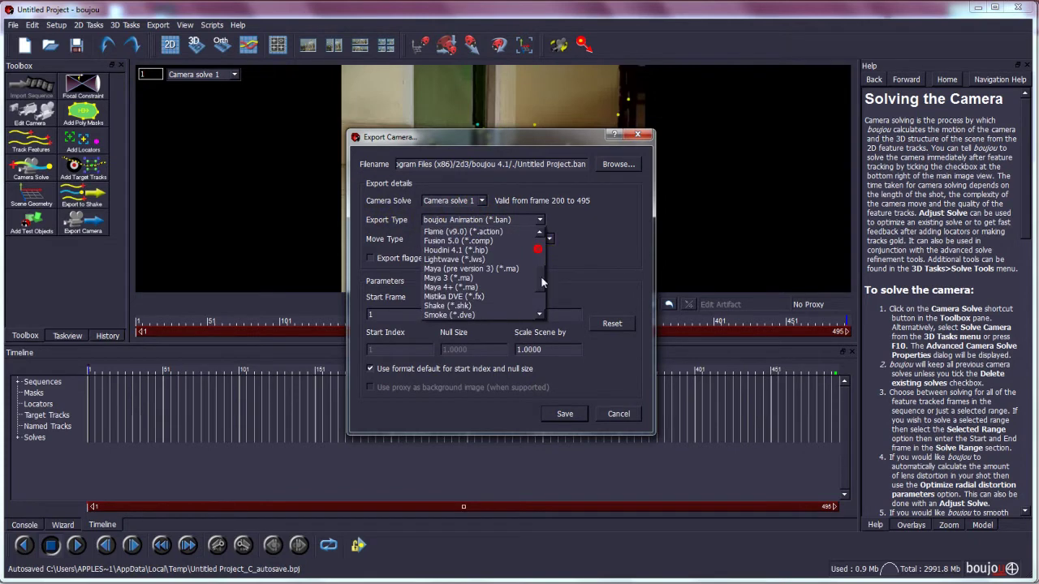
{"action": "left_click", "coordinate": [442, 288]}
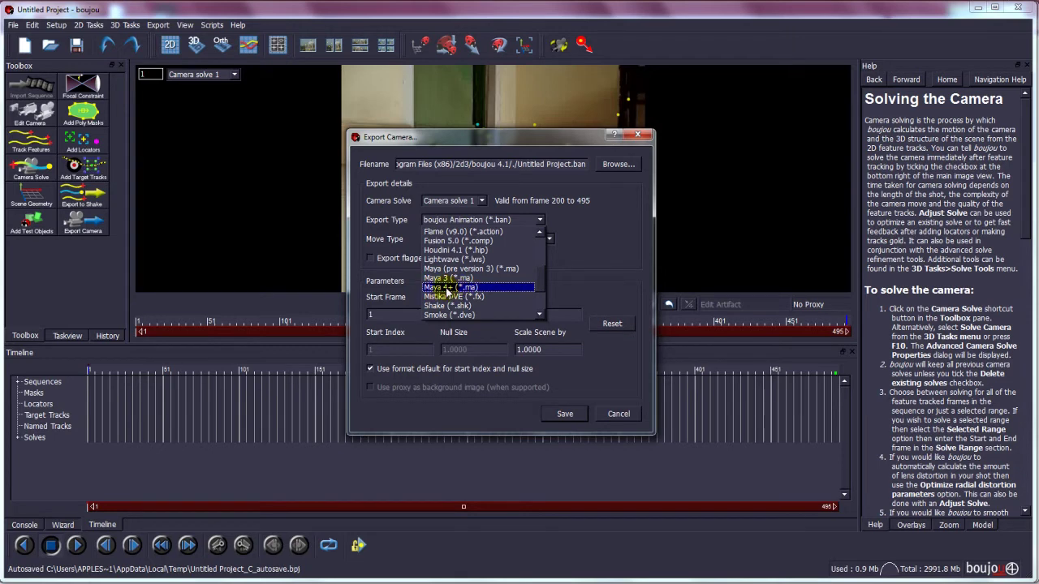
{"action": "left_click", "coordinate": [448, 289]}
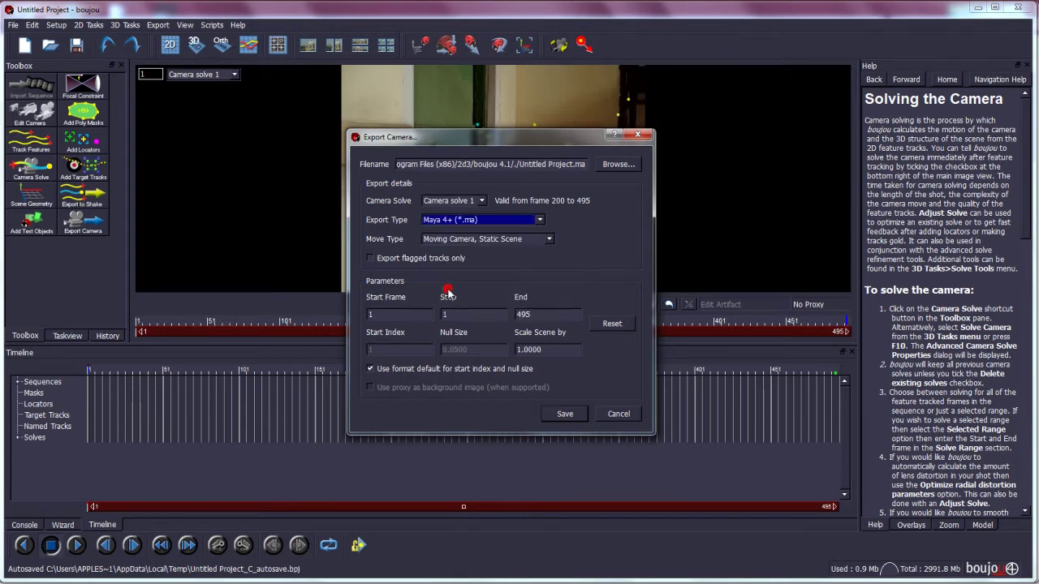
- Name the export file CameraSolved in the TipsTricks2/SourceFiles folder and save the camera export
{"action": "left_click", "coordinate": [601, 165]}
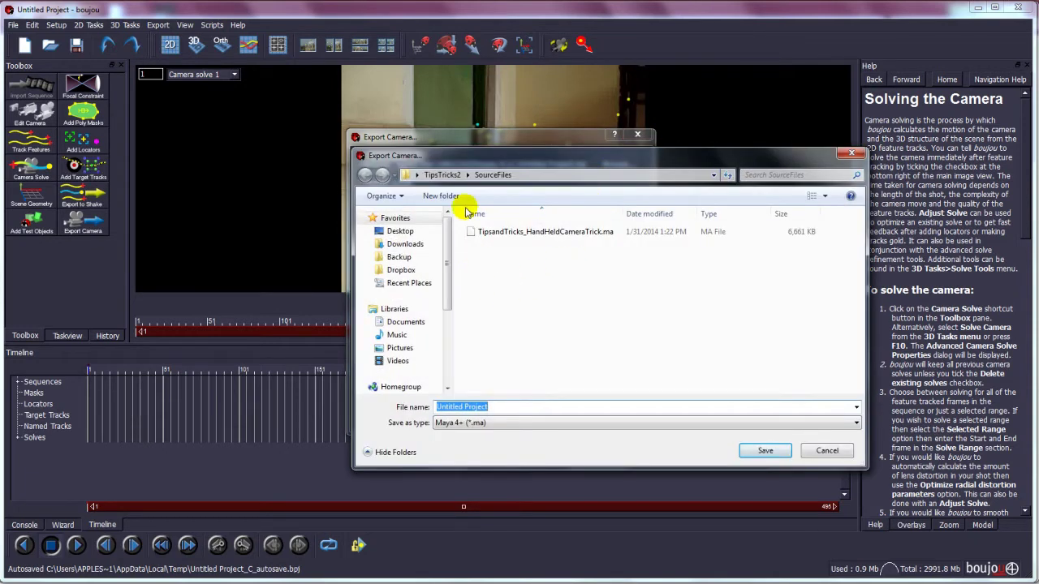
{"action": "type", "text": "Came"}
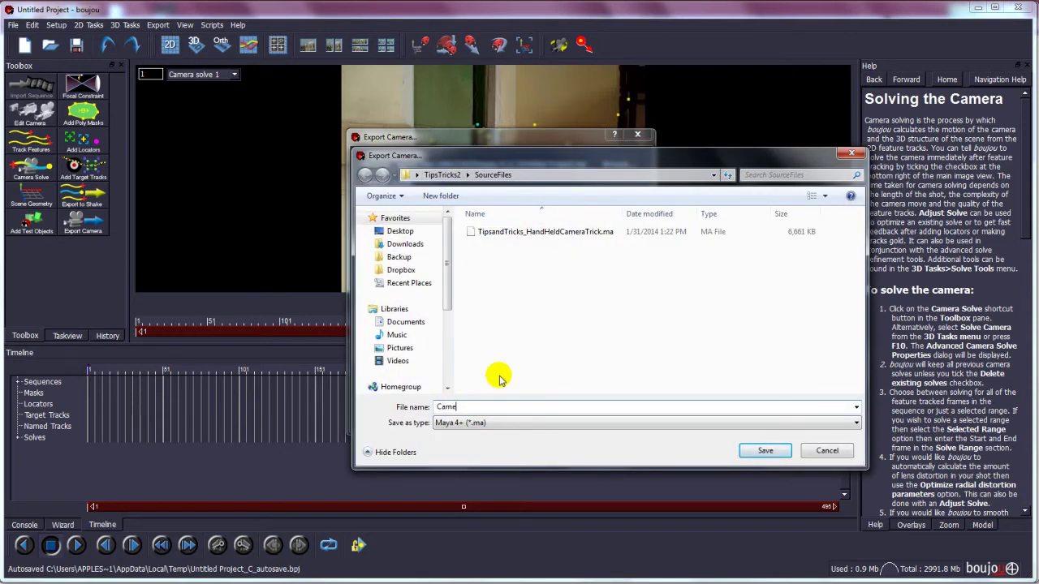
{"action": "type", "text": "raSolved"}
{"action": "left_click", "coordinate": [766, 450]}
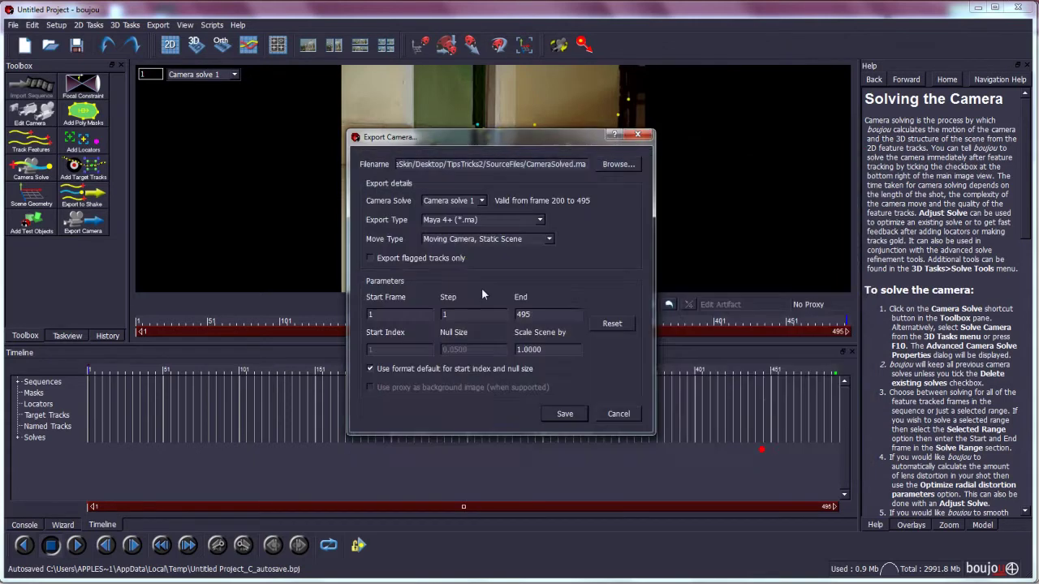
{"action": "double_click", "coordinate": [370, 314]}
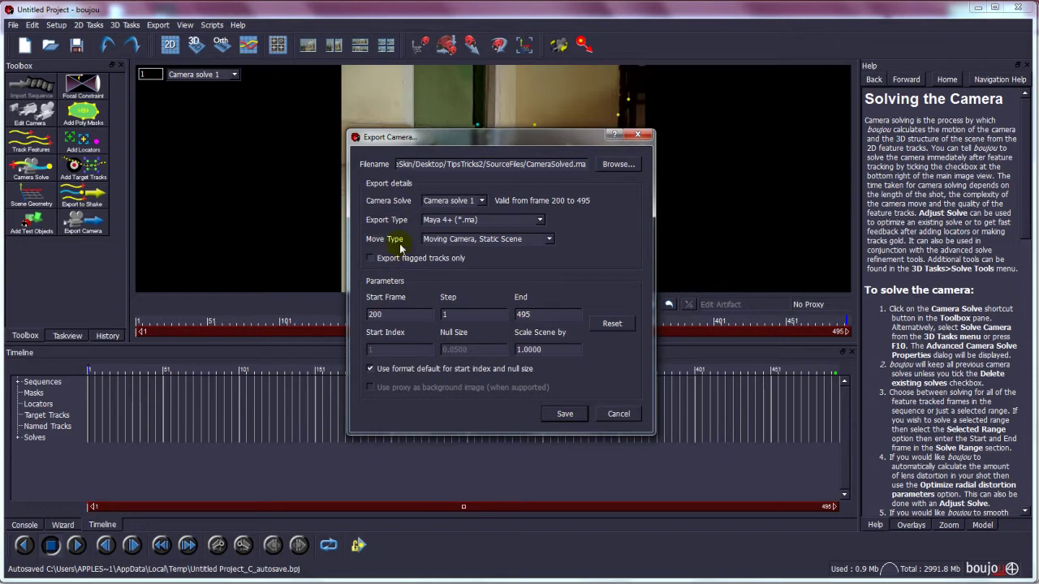
{"action": "left_click", "coordinate": [560, 415]}
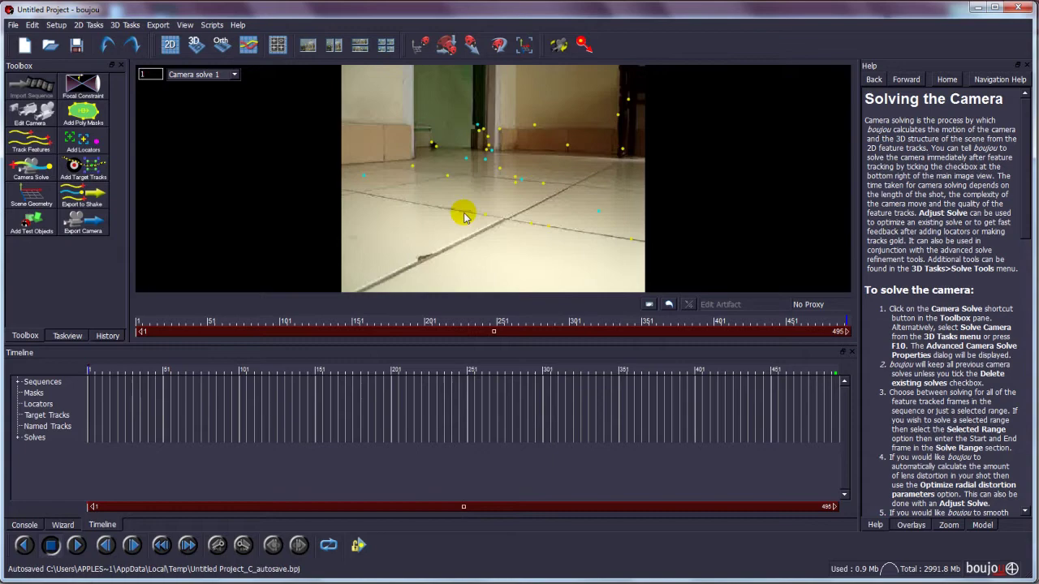
- Minimize boujou and check for the exported CameraSolved.ma in the SourceFiles folder
{"action": "left_click", "coordinate": [980, 7]}
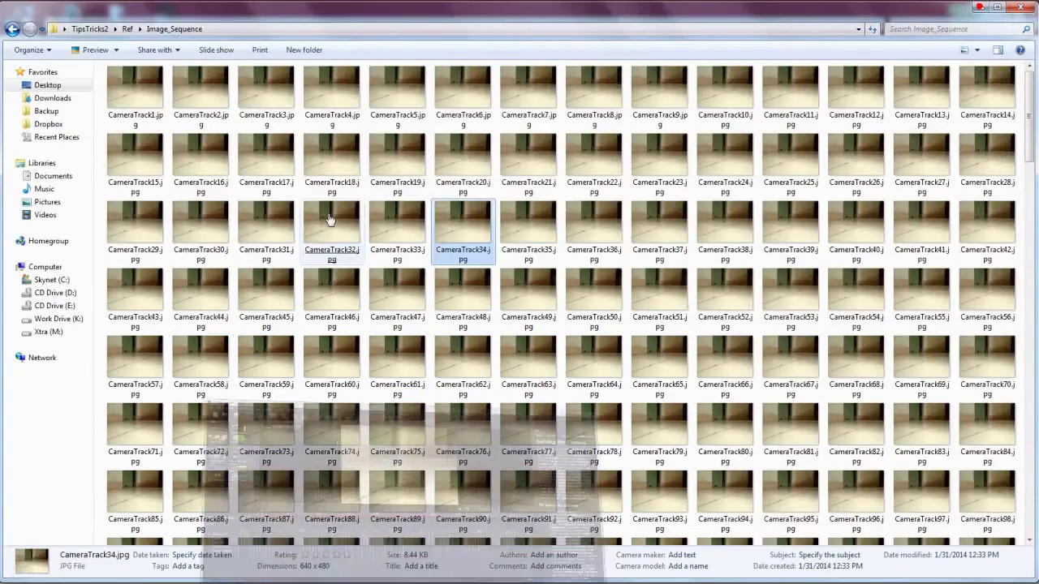
{"action": "left_click", "coordinate": [12, 29]}
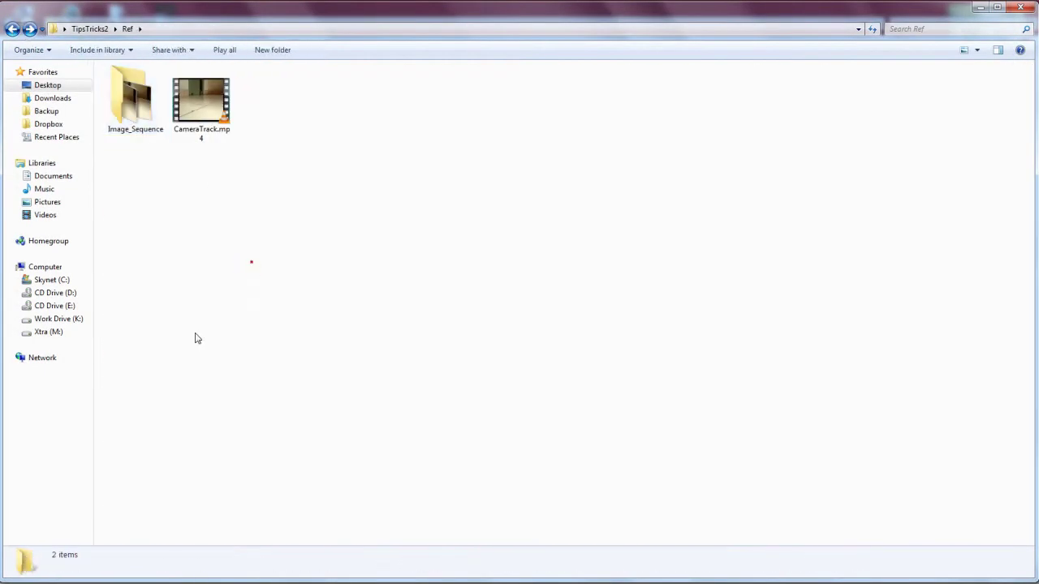
{"action": "left_click", "coordinate": [130, 519]}
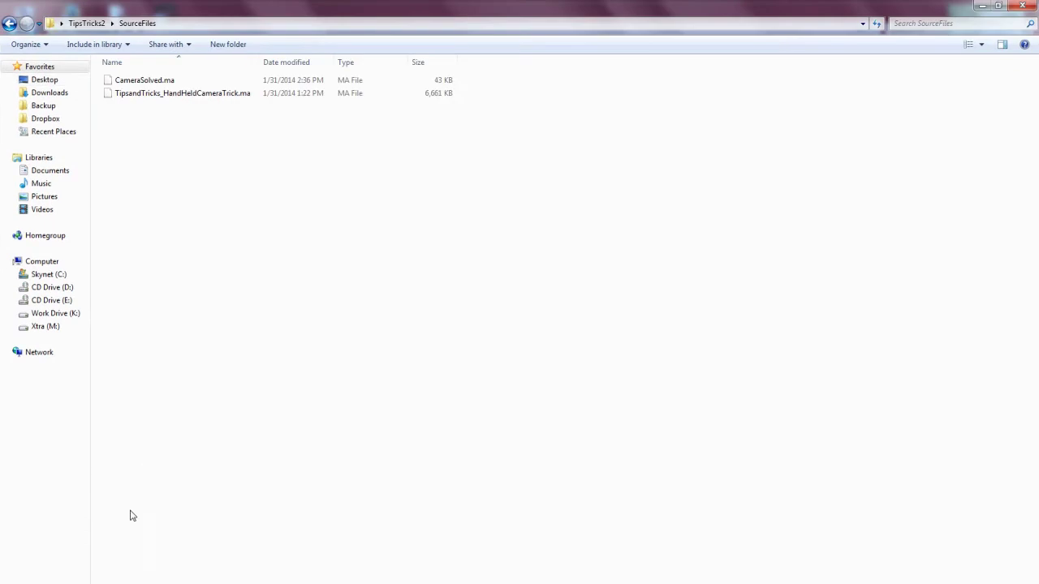
{"action": "left_click", "coordinate": [140, 84]}
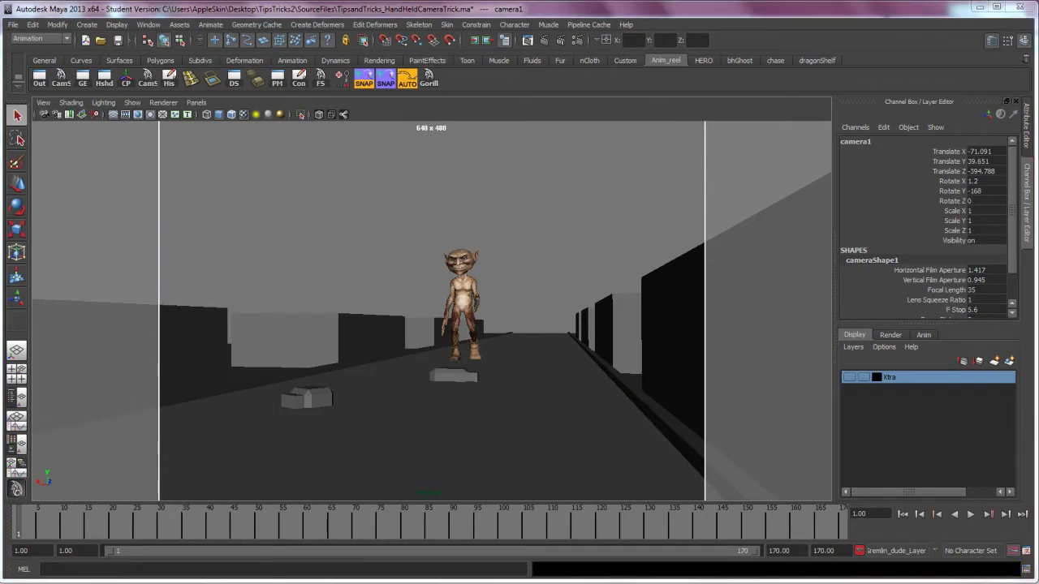
- Switch to Maya and import CameraSolved.ma into the HandHeldCameraTrick character scene
{"action": "left_click", "coordinate": [501, 167]}
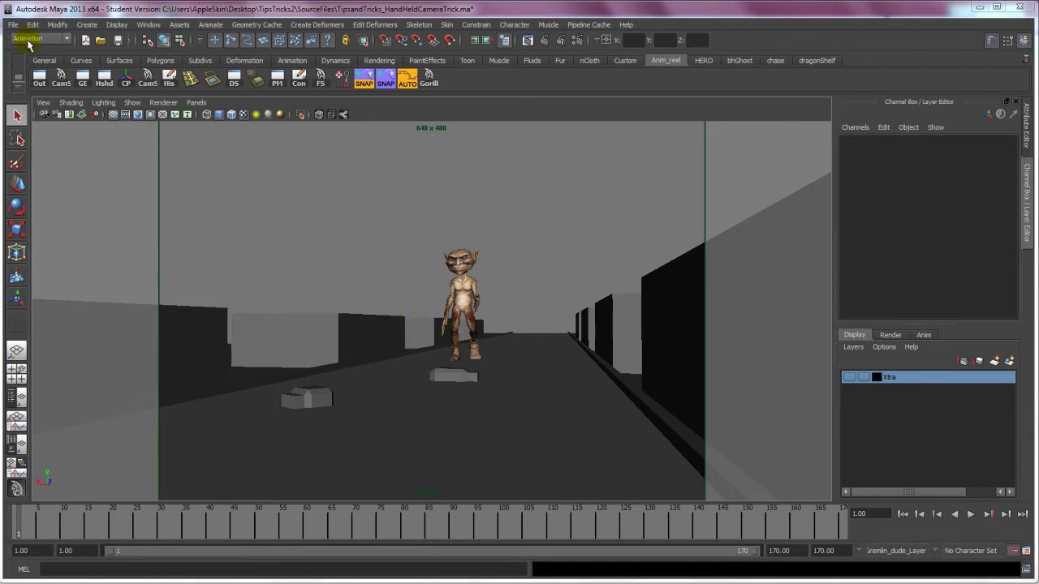
{"action": "mouse_move", "coordinate": [466, 301]}
{"action": "middle_mouse_down", "text": "alt"}
{"action": "mouse_move", "coordinate": [464, 311]}
{"action": "mouse_move", "coordinate": [452, 292]}
{"action": "middle_mouse_up", "text": "alt"}
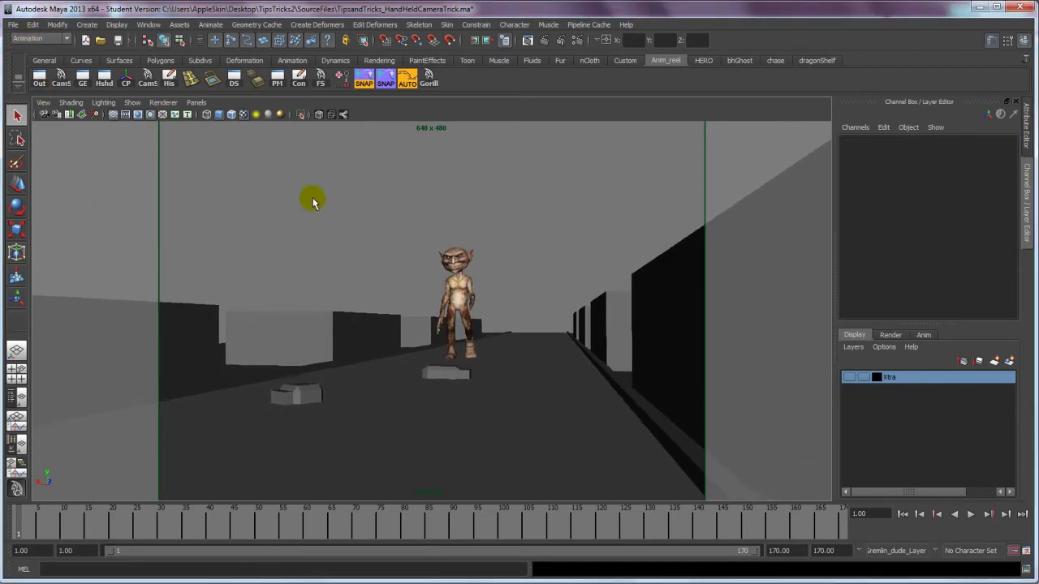
{"action": "middle_click_drag", "start_coordinate": [392, 266], "coordinate": [393, 280], "text": "alt"}
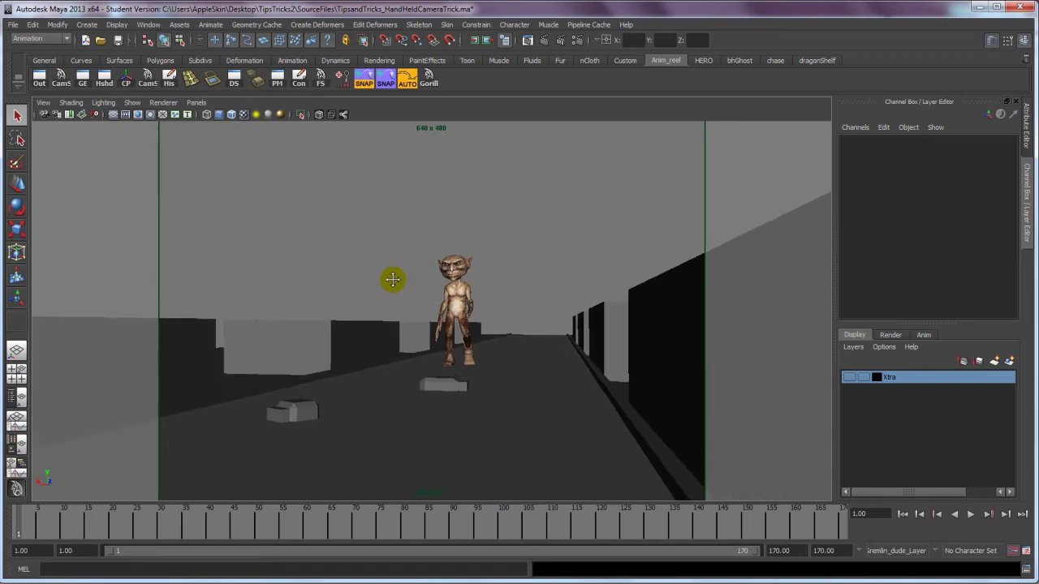
{"action": "left_click", "coordinate": [13, 24]}
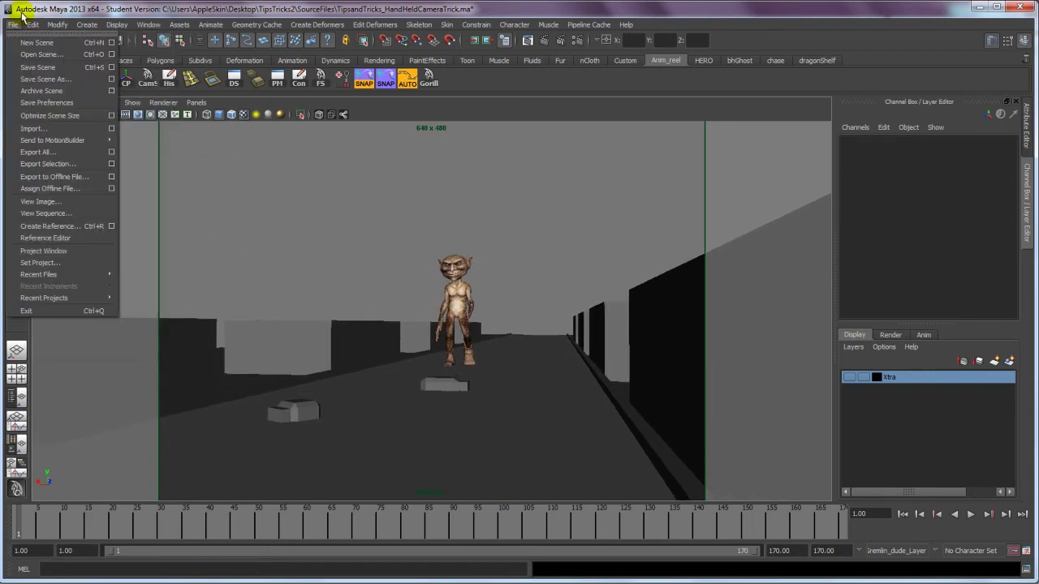
{"action": "left_click", "coordinate": [33, 128]}
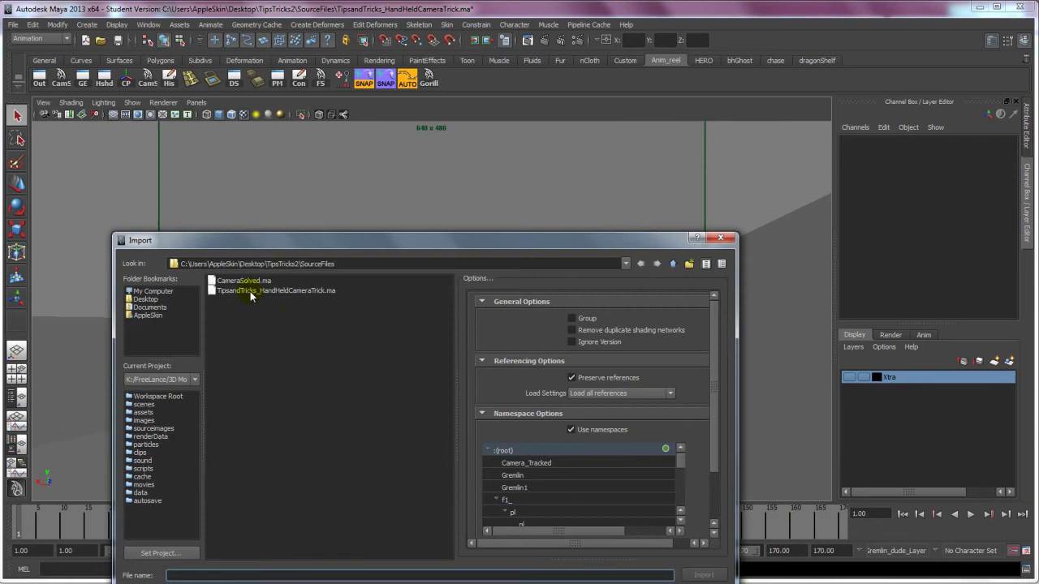
{"action": "left_click", "coordinate": [252, 281]}
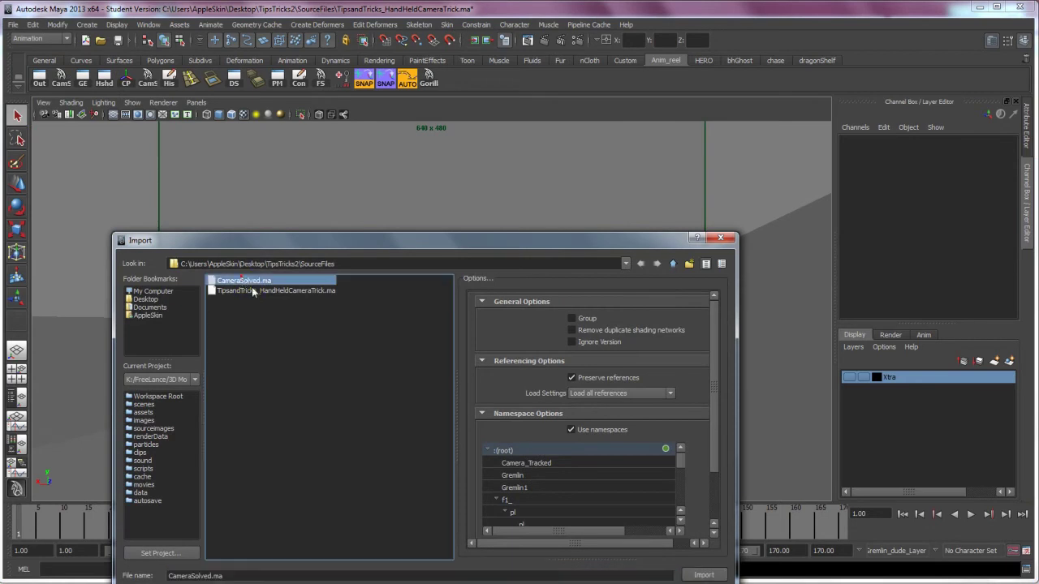
{"action": "left_click", "coordinate": [703, 575]}
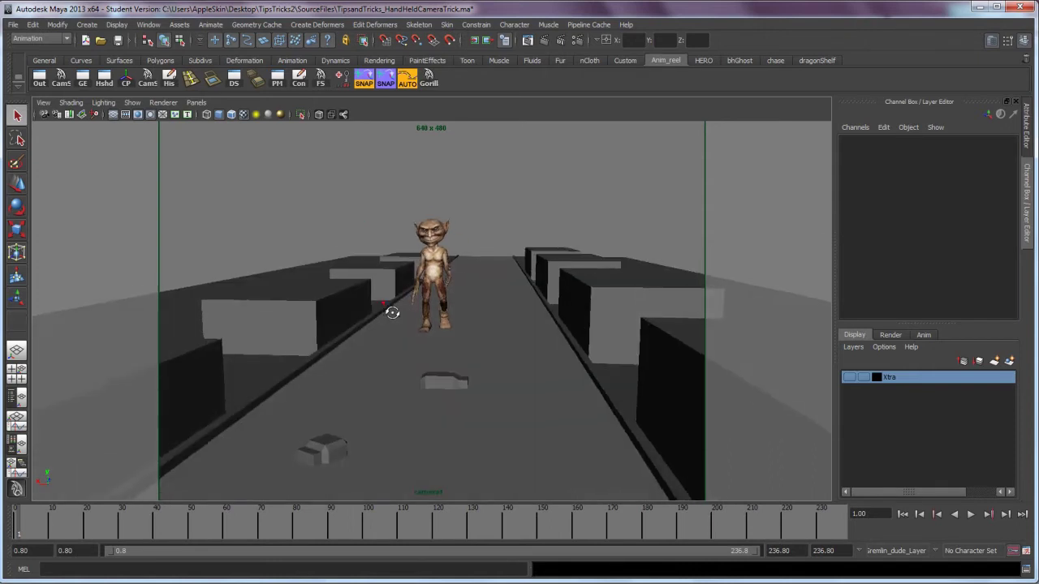
- Select the existing camera1 and delete it from the scene
{"action": "key", "text": "space"}
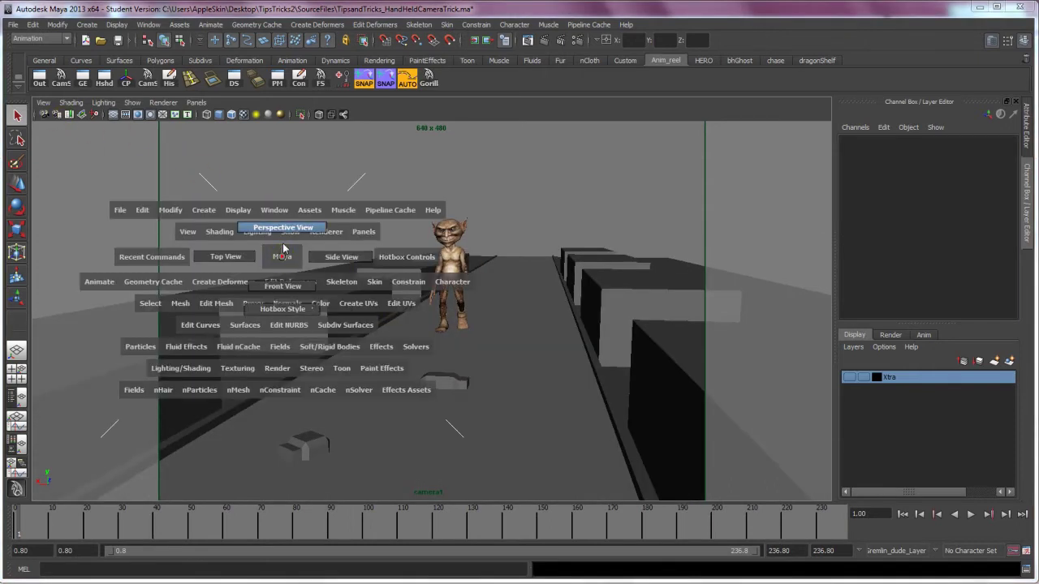
{"action": "left_click", "coordinate": [43, 115]}
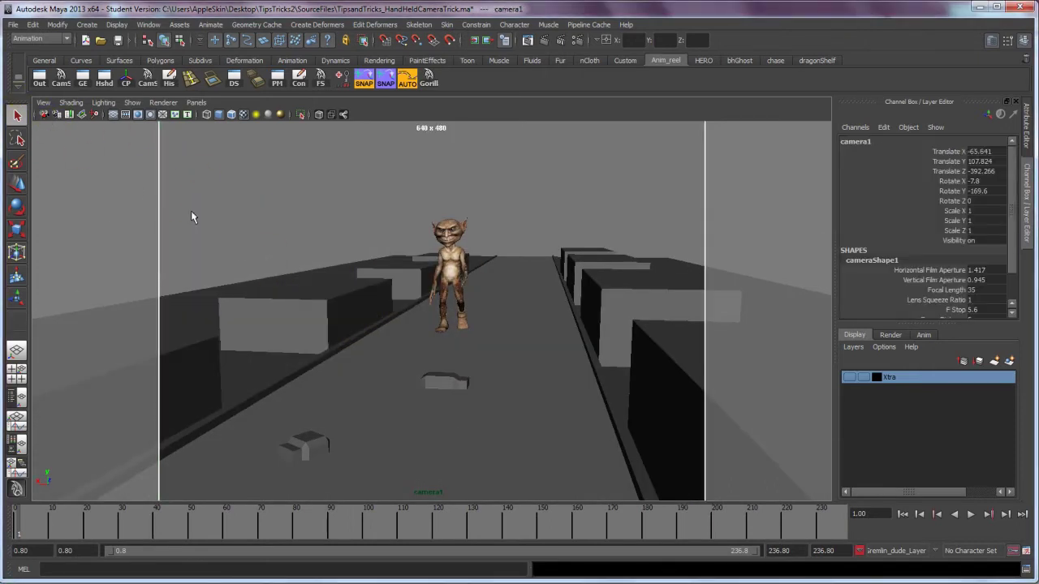
{"action": "left_click_drag", "start_coordinate": [191, 210], "coordinate": [335, 238], "text": "alt"}
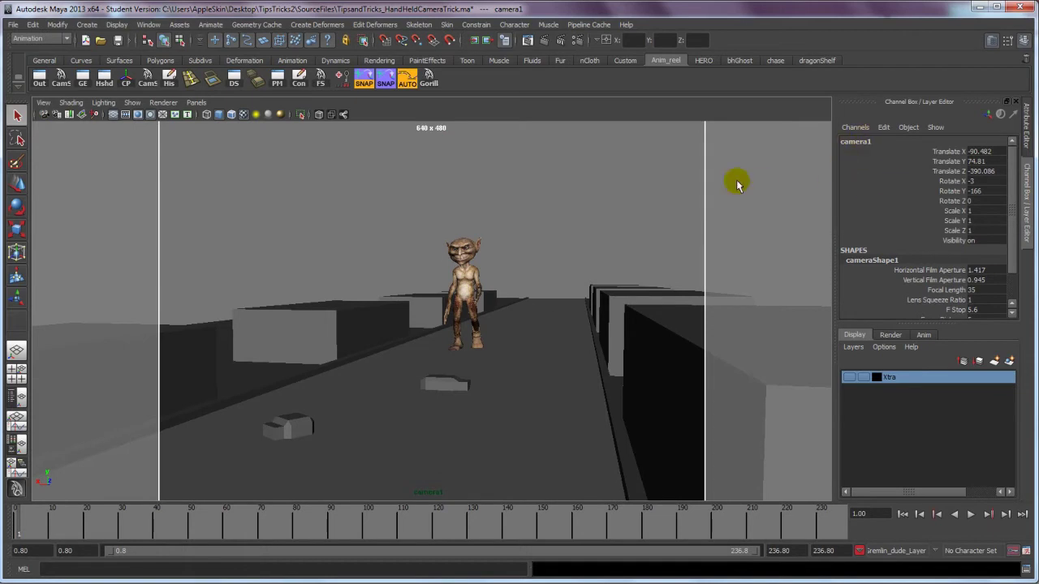
{"action": "key", "text": "Delete"}
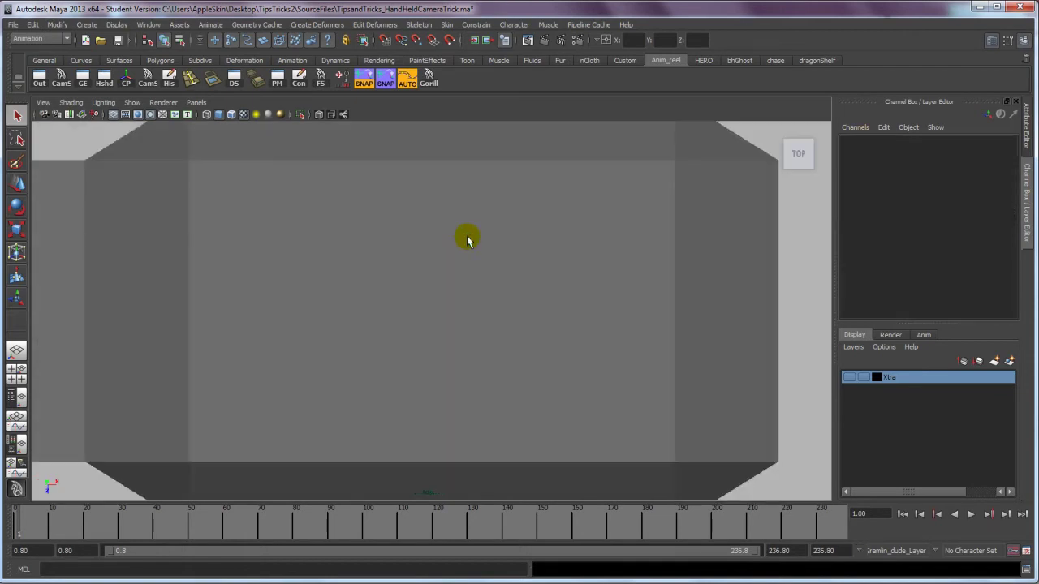
- Switch to the perspective view and examine the scene around the character and the street
{"action": "key", "text": "space"}
{"action": "left_click_drag", "start_coordinate": [425, 266], "coordinate": [430, 234]}
{"action": "left_click_drag", "start_coordinate": [438, 260], "coordinate": [500, 280], "text": "alt"}
{"action": "middle_click_drag", "start_coordinate": [500, 280], "coordinate": [398, 237], "text": "alt"}
{"action": "right_click_drag", "start_coordinate": [399, 237], "coordinate": [422, 257], "text": "alt"}
{"action": "middle_click_drag", "start_coordinate": [422, 257], "coordinate": [450, 265], "text": "alt"}
{"action": "right_click_drag", "start_coordinate": [450, 265], "coordinate": [438, 261], "text": "alt"}
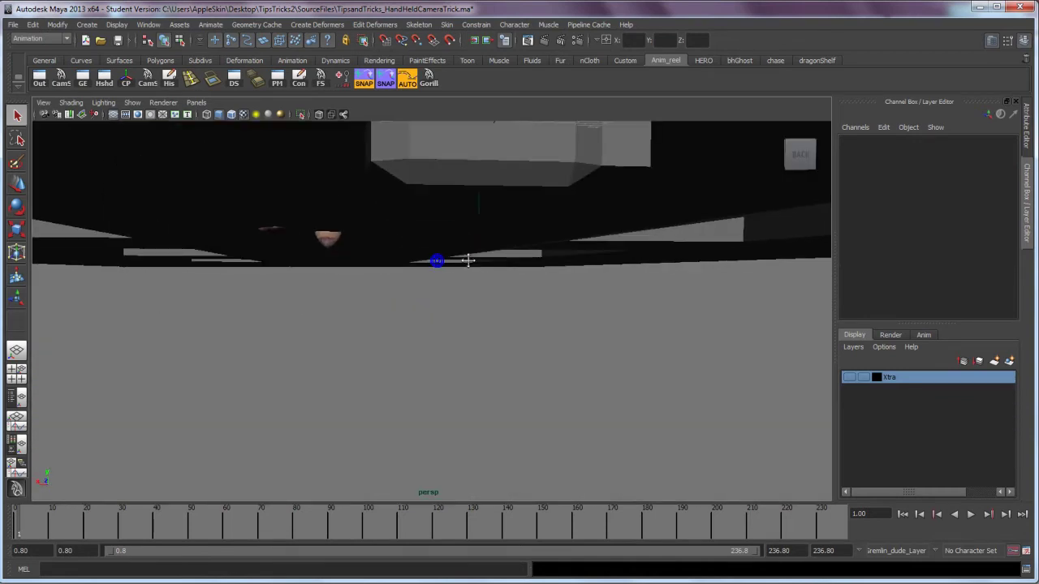
{"action": "middle_click_drag", "start_coordinate": [469, 262], "coordinate": [481, 307], "text": "alt"}
{"action": "left_click_drag", "start_coordinate": [481, 306], "coordinate": [446, 272], "text": "alt"}
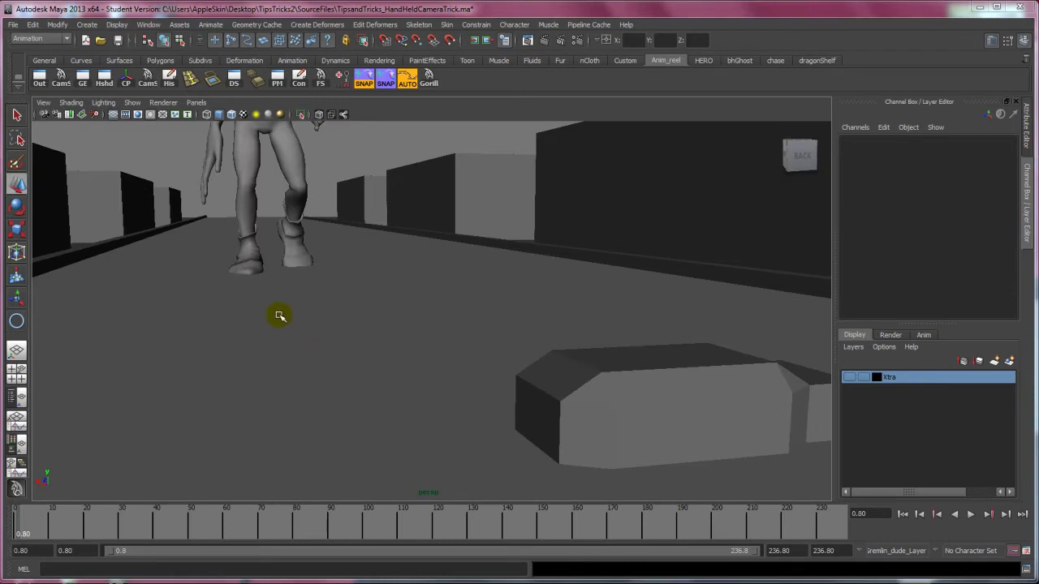
- Look through the imported camera CameraSolved2:Camera_1_1 in the viewport
{"action": "left_click", "coordinate": [197, 103]}
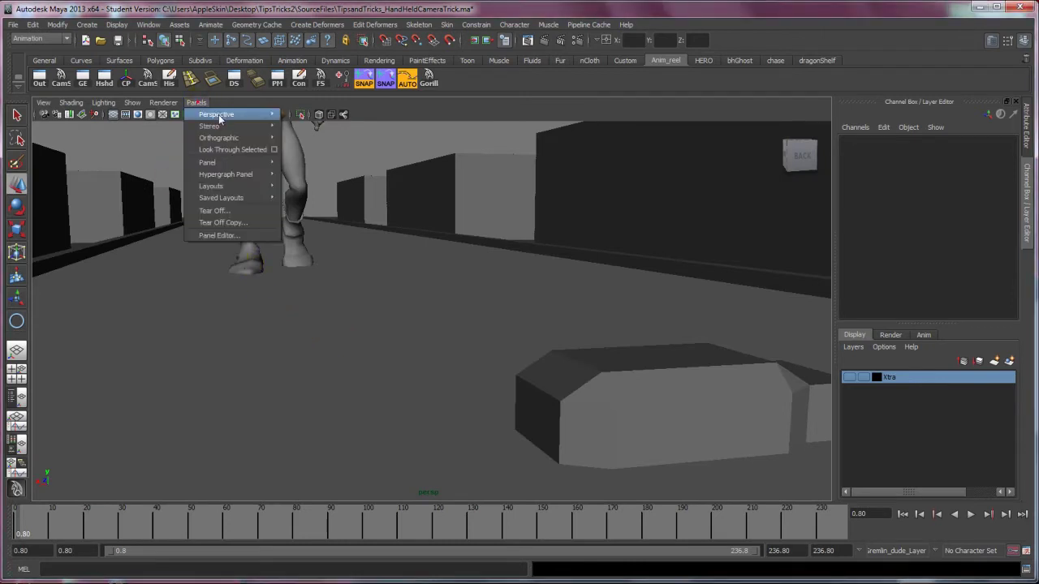
{"action": "mouse_move", "coordinate": [218, 114]}
{"action": "left_click", "coordinate": [325, 115]}
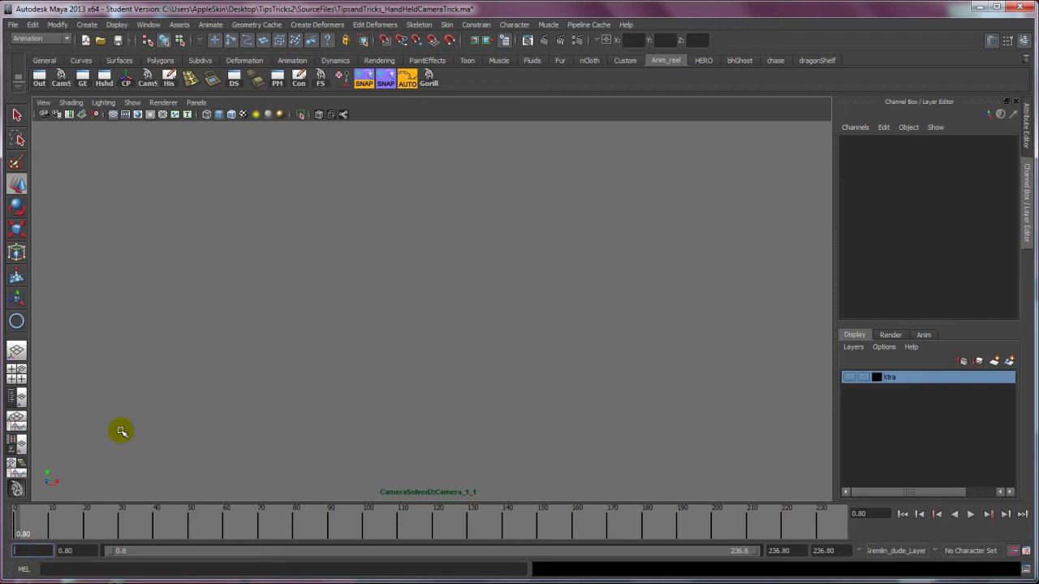
- Set the animation range to start at frame 1 and end at frame 170
{"action": "type", "text": "1"}
{"action": "key", "text": "Return"}
{"action": "left_click", "coordinate": [32, 534]}
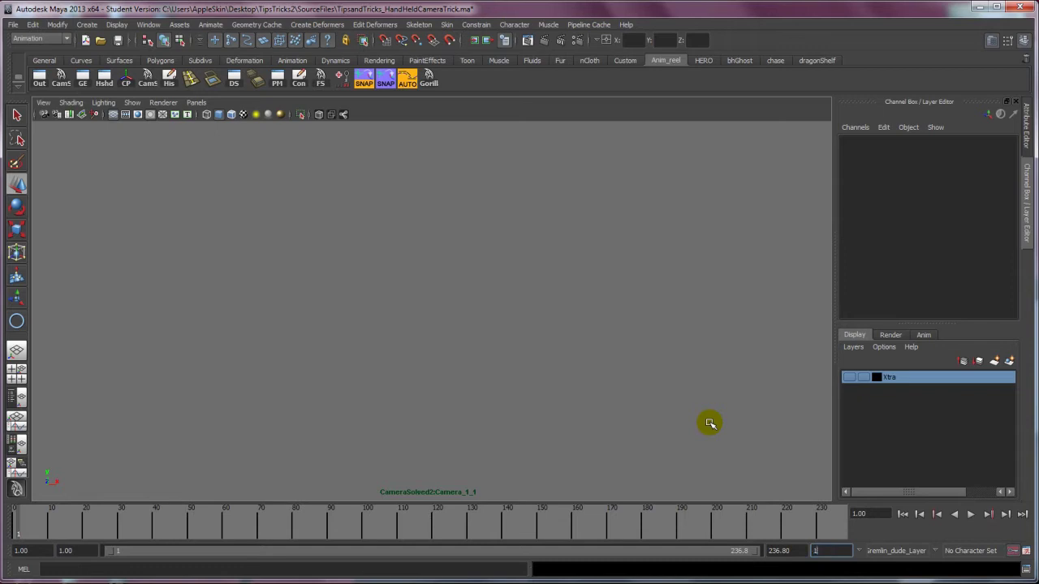
{"action": "type", "text": "170"}
{"action": "key", "text": "Return"}
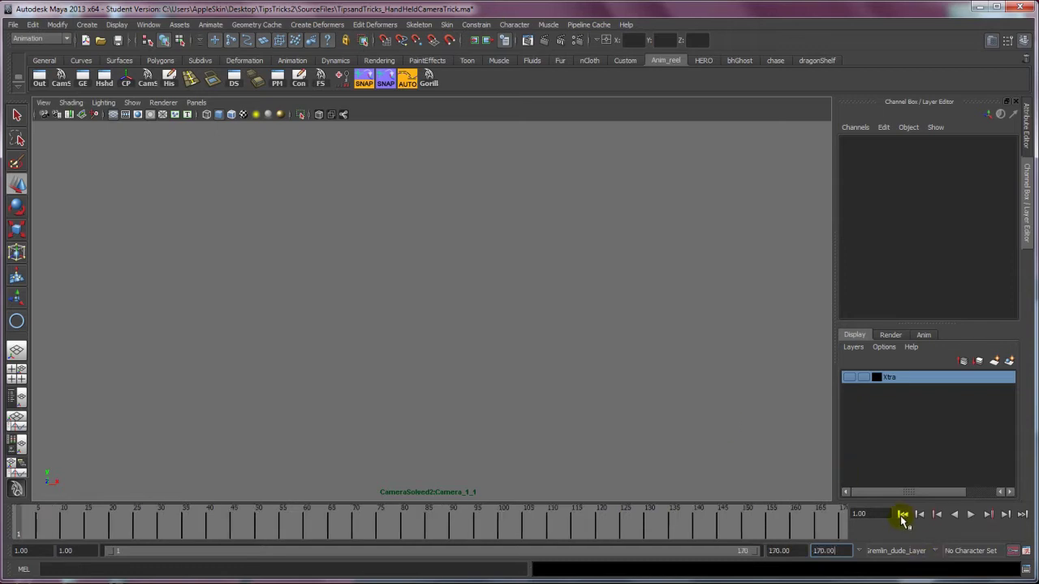
- Play the animation through CameraSolved2:Camera_1_1, stop it, and return to the perspective view
{"action": "key", "text": "alt+v"}
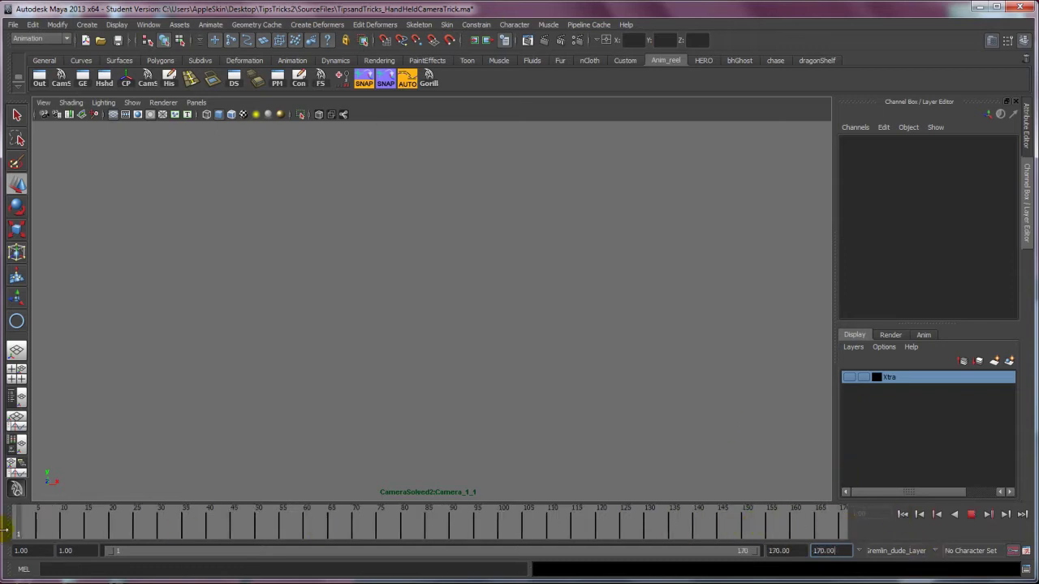
{"action": "key", "text": "alt+v"}
{"action": "key", "text": "space"}
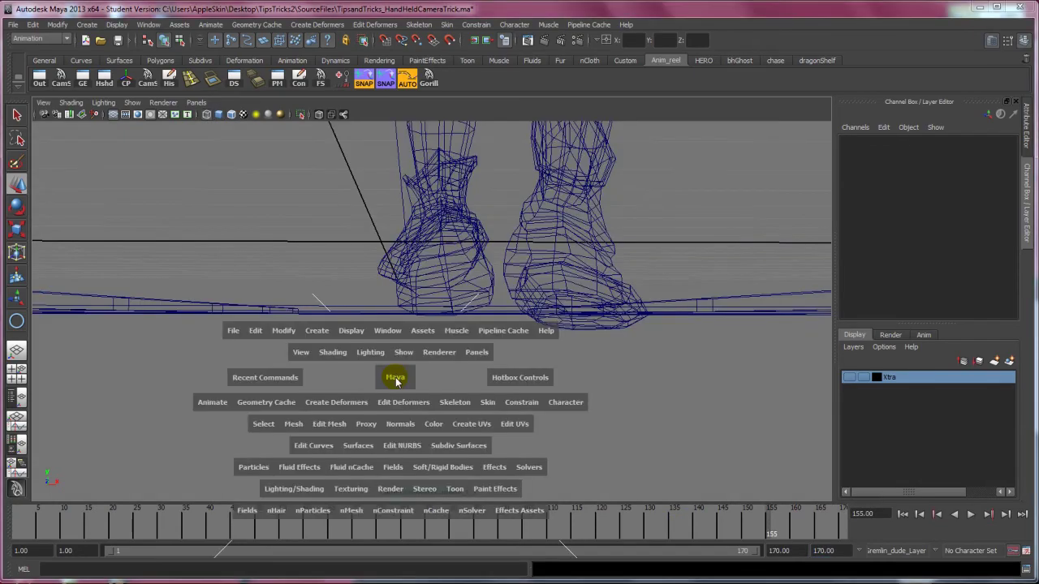
{"action": "left_click_drag", "start_coordinate": [395, 378], "coordinate": [542, 372]}
{"action": "right_click_drag", "start_coordinate": [542, 373], "coordinate": [214, 348], "text": "alt"}
{"action": "left_click_drag", "start_coordinate": [214, 349], "coordinate": [534, 371], "text": "alt"}
{"action": "right_click_drag", "start_coordinate": [408, 341], "coordinate": [510, 336], "text": "alt"}
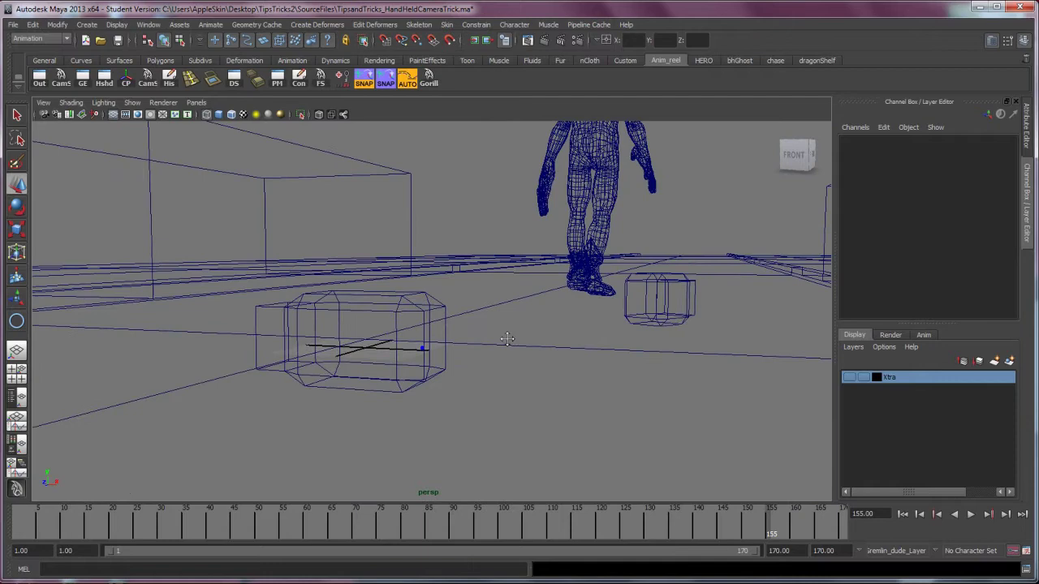
{"action": "left_click_drag", "start_coordinate": [510, 336], "coordinate": [360, 308], "text": "alt"}
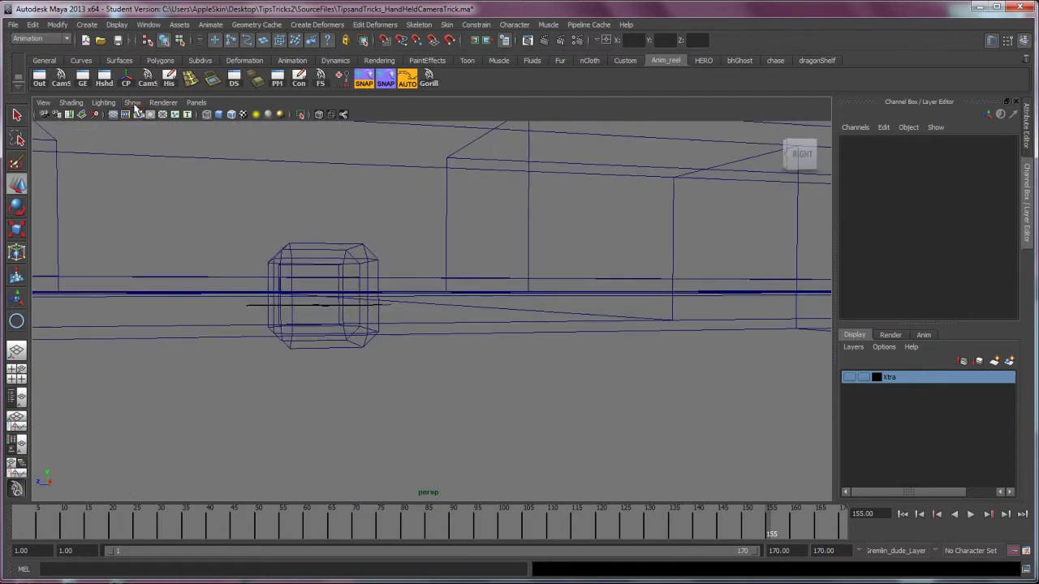
- Turn on camera display in the perspective view and select the imported camera CameraSolved2:Camera_1_1
{"action": "left_click", "coordinate": [132, 103]}
{"action": "left_click", "coordinate": [147, 236]}
{"action": "left_click_drag", "start_coordinate": [366, 285], "coordinate": [388, 302], "text": "alt"}
{"action": "right_click_drag", "start_coordinate": [387, 302], "coordinate": [631, 283], "text": "alt"}
{"action": "middle_click_drag", "start_coordinate": [631, 284], "coordinate": [422, 359], "text": "alt"}
{"action": "right_click_drag", "start_coordinate": [423, 359], "coordinate": [476, 366], "text": "alt"}
{"action": "middle_click_drag", "start_coordinate": [358, 388], "coordinate": [352, 379], "text": "alt"}
{"action": "left_click_drag", "start_coordinate": [353, 378], "coordinate": [353, 250], "text": "alt"}
{"action": "left_click", "coordinate": [352, 250]}
{"action": "middle_click_drag", "start_coordinate": [352, 250], "coordinate": [397, 365], "text": "alt"}
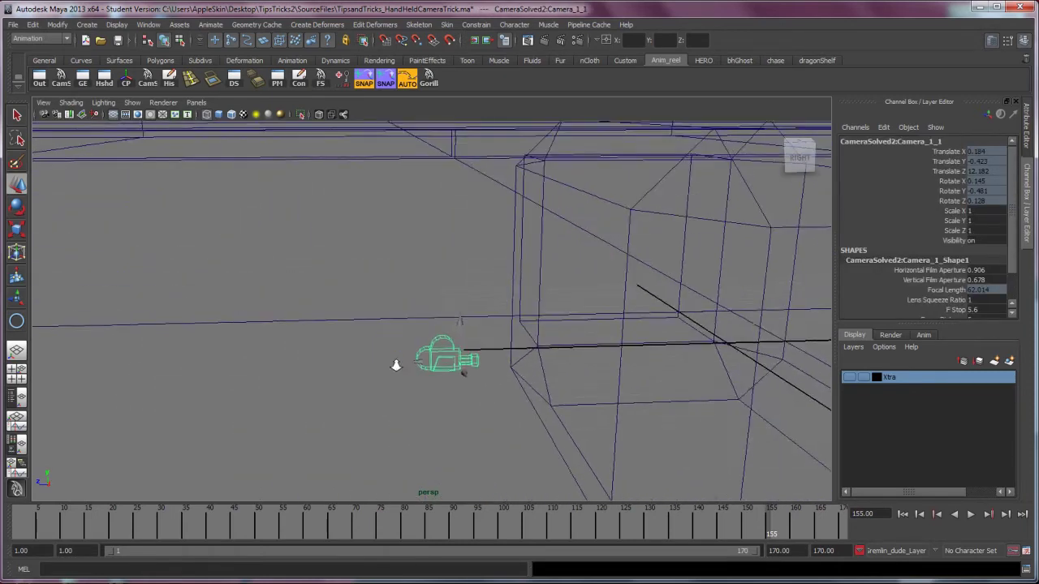
{"action": "right_click_drag", "start_coordinate": [397, 365], "coordinate": [544, 376], "text": "alt"}
{"action": "middle_click_drag", "start_coordinate": [544, 376], "coordinate": [519, 276], "text": "alt"}
{"action": "right_click_drag", "start_coordinate": [520, 276], "coordinate": [467, 268], "text": "alt"}
- Create a NURBS circle next to the camera and turn on NURBS curve display in the perspective view
{"action": "left_click", "coordinate": [86, 25]}
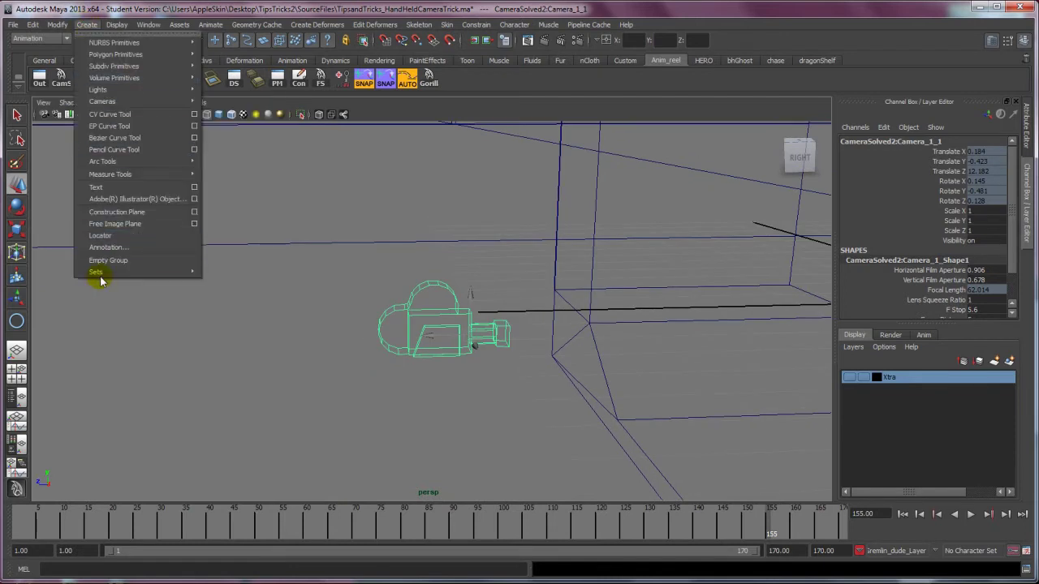
{"action": "mouse_move", "coordinate": [110, 45]}
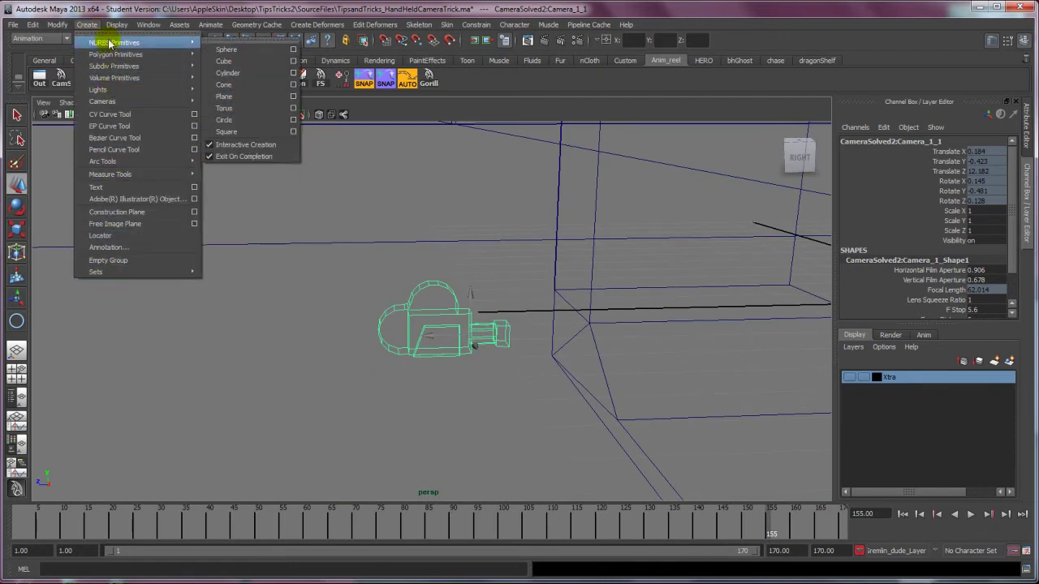
{"action": "left_click", "coordinate": [224, 124]}
{"action": "left_click", "coordinate": [416, 344]}
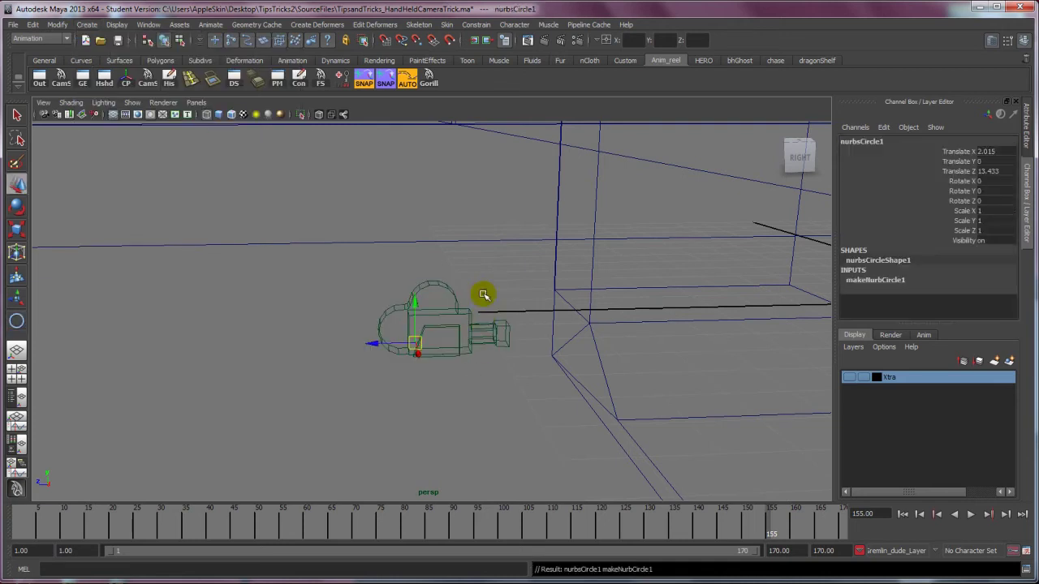
{"action": "left_click_drag", "start_coordinate": [482, 294], "coordinate": [428, 336], "text": "alt"}
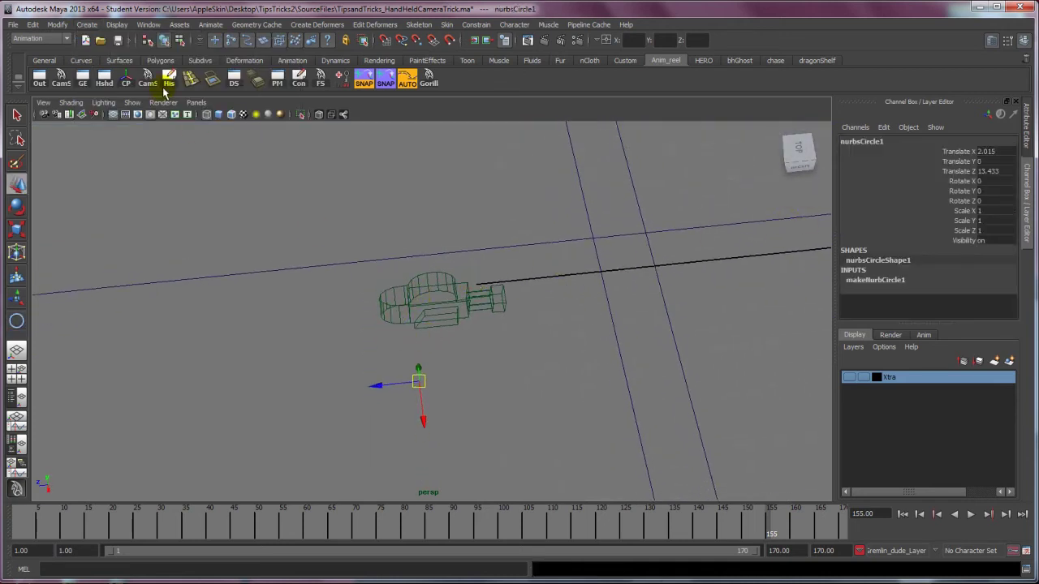
{"action": "left_click", "coordinate": [131, 103]}
{"action": "left_click", "coordinate": [167, 155]}
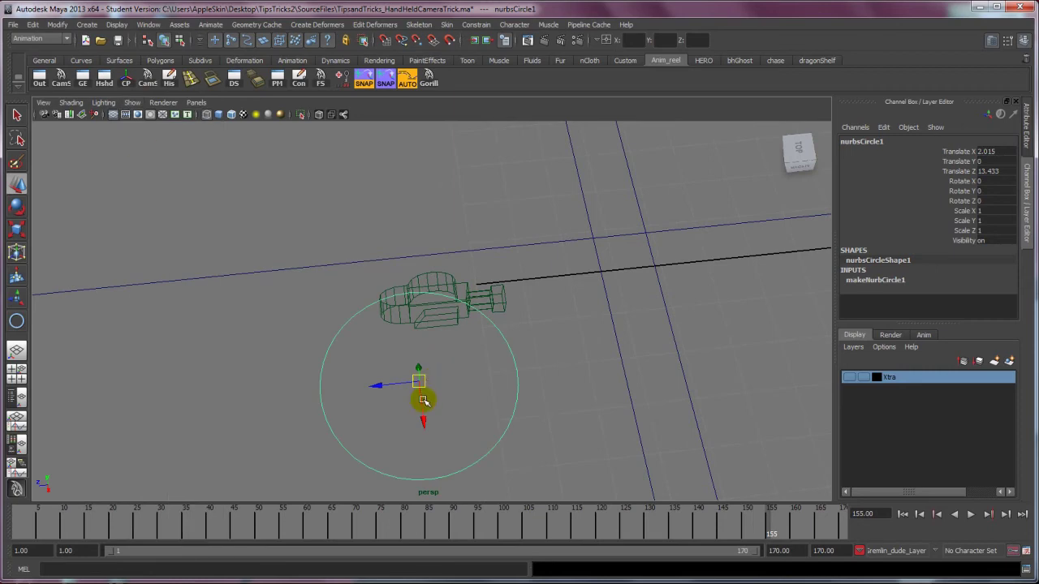
- Move the circle to about X 0.12 and Z 12.967 so it surrounds the camera
{"action": "left_click_drag", "start_coordinate": [423, 417], "coordinate": [466, 343]}
{"action": "left_click_drag", "start_coordinate": [374, 333], "coordinate": [395, 333]}
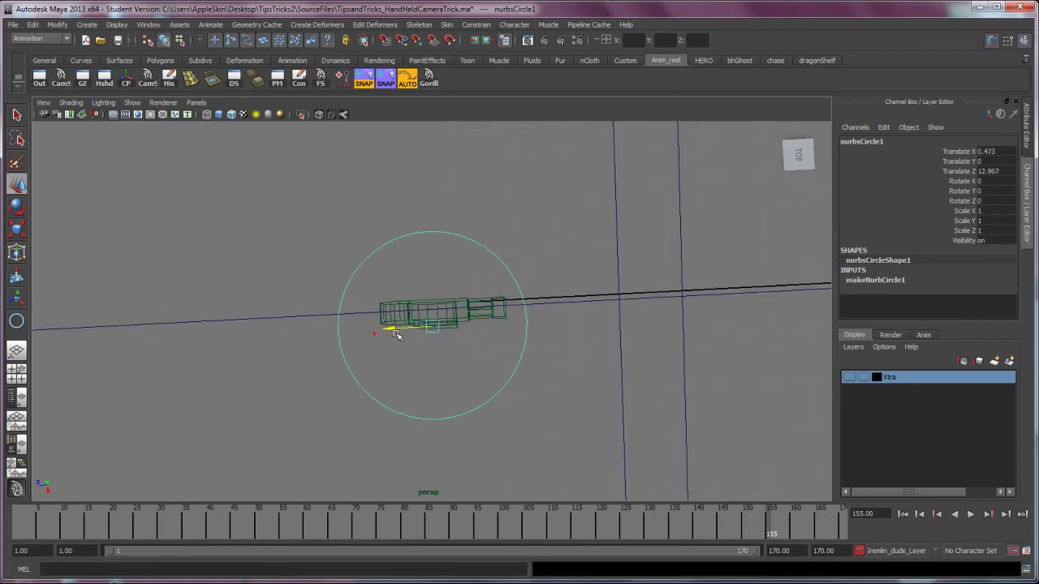
{"action": "left_click_drag", "start_coordinate": [436, 371], "coordinate": [461, 301]}
{"action": "scroll", "coordinate": [470, 290], "scroll_direction": "up", "scroll_amount": 3}
- Highlight the imported camera's translate and rotate channels and go to frame 1
{"action": "left_click", "coordinate": [473, 271]}
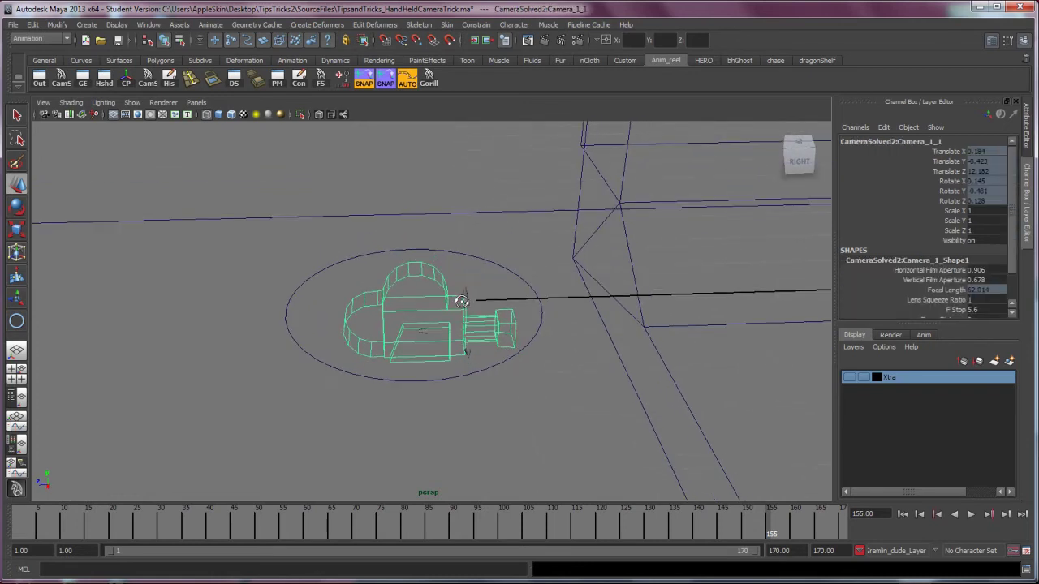
{"action": "left_click_drag", "start_coordinate": [950, 153], "coordinate": [950, 201]}
{"action": "right_click_drag", "start_coordinate": [949, 201], "coordinate": [961, 455]}
{"action": "middle_click_drag", "start_coordinate": [474, 351], "coordinate": [474, 334], "text": "alt"}
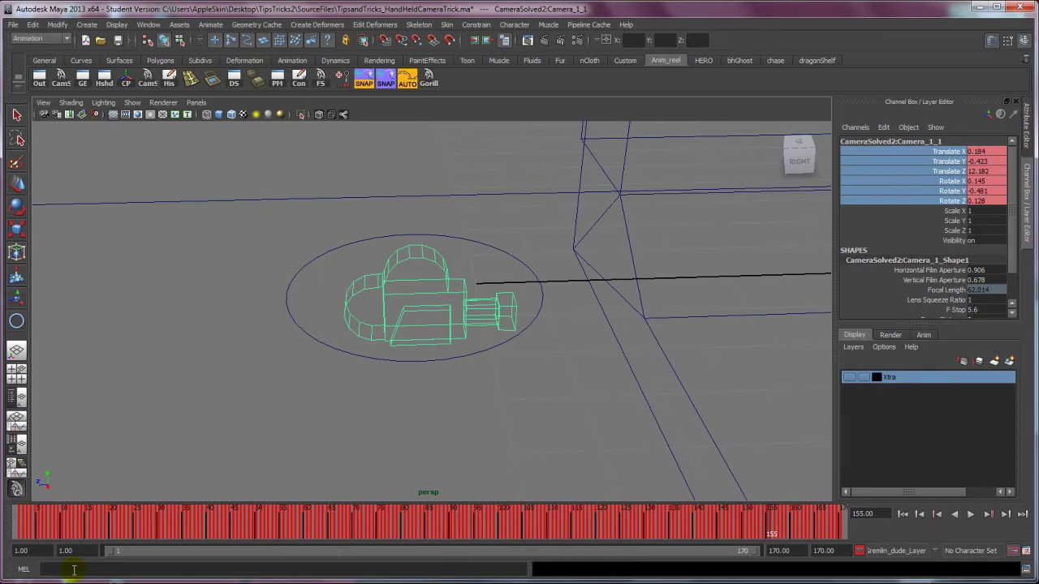
{"action": "left_click", "coordinate": [18, 527]}
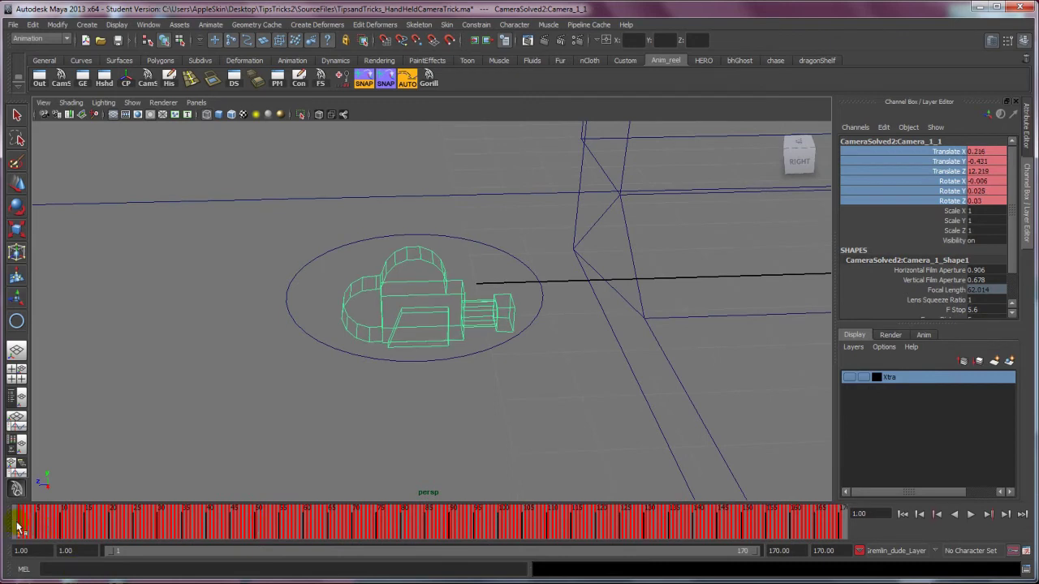
- Rename the NURBS circle around the camera to CamContrl
{"action": "left_click_drag", "start_coordinate": [369, 237], "coordinate": [426, 266], "text": "alt"}
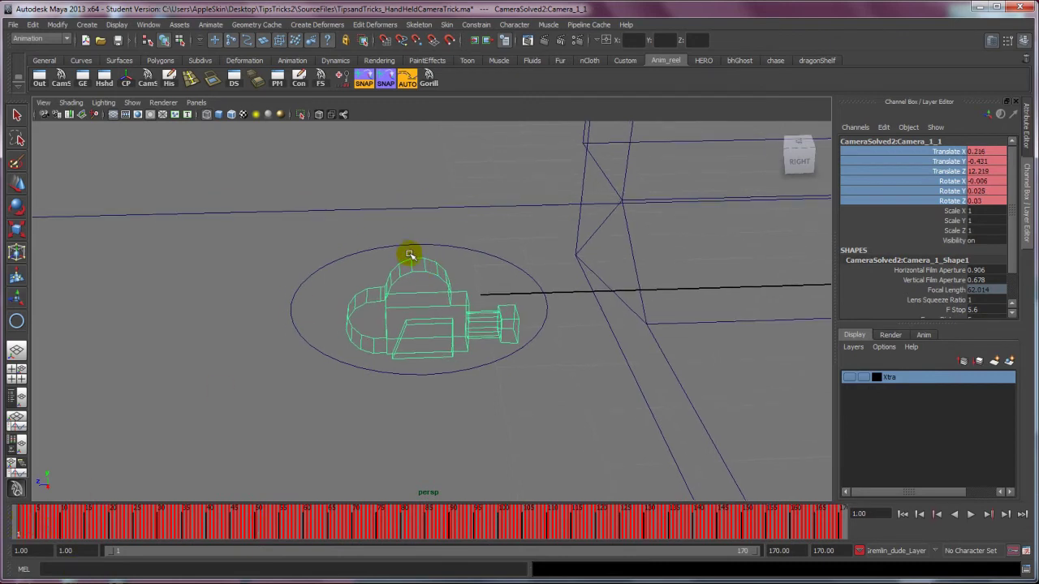
{"action": "left_click", "coordinate": [429, 242]}
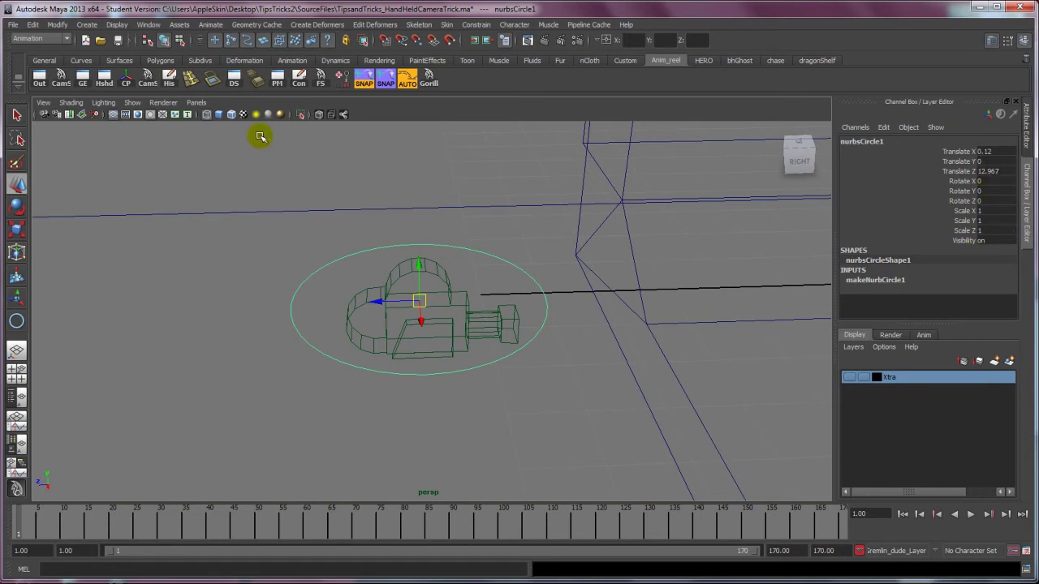
{"action": "left_click", "coordinate": [859, 142]}
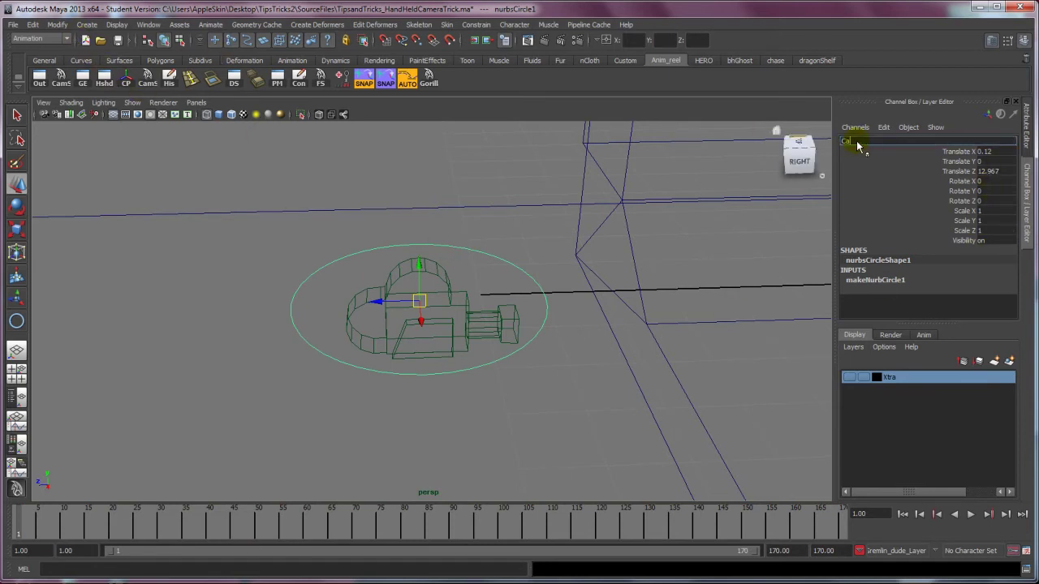
{"action": "type", "text": "CamContrl"}
{"action": "key", "text": "Return"}
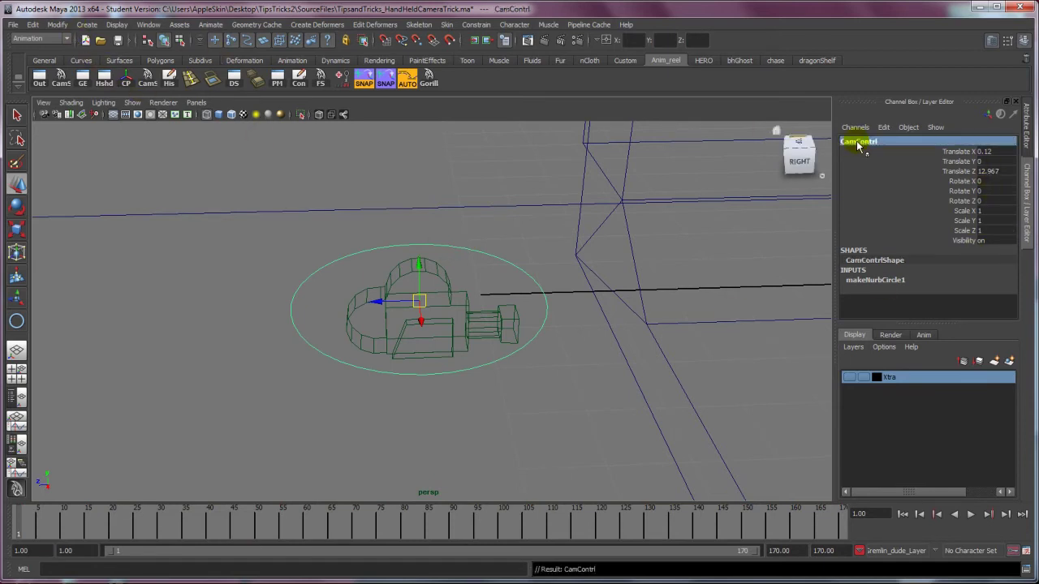
- Freeze CamContrl's transformations, center its pivot and delete its history
{"action": "left_click", "coordinate": [57, 24]}
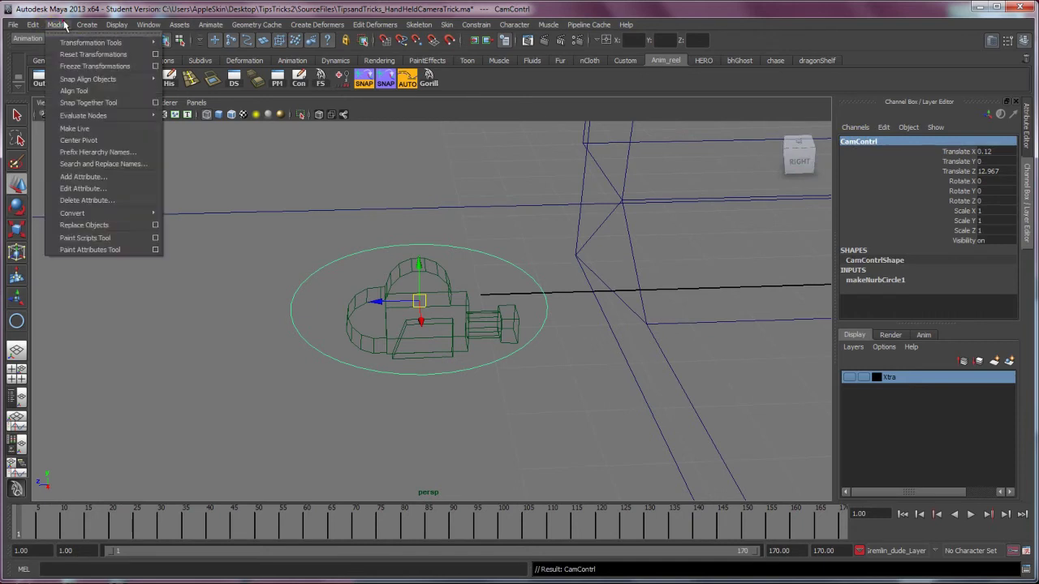
{"action": "left_click", "coordinate": [94, 66]}
{"action": "left_click", "coordinate": [58, 25]}
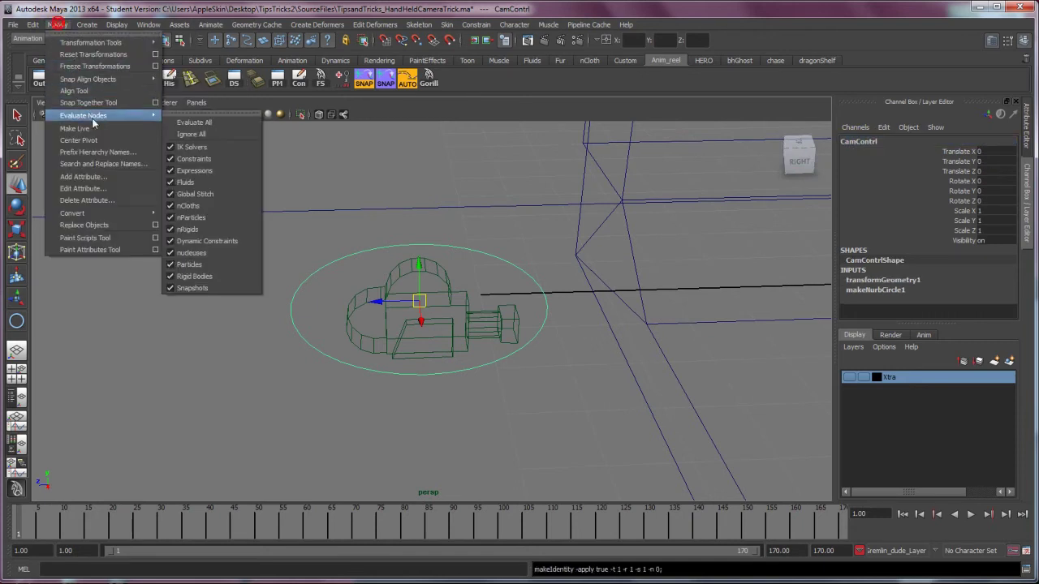
{"action": "left_click", "coordinate": [78, 139]}
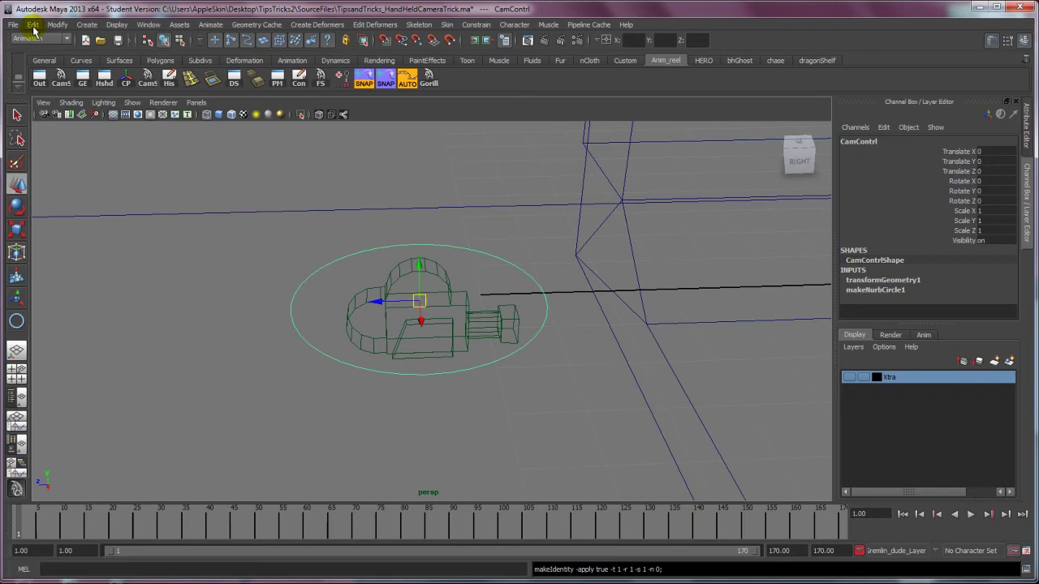
{"action": "left_click", "coordinate": [34, 26]}
{"action": "mouse_move", "coordinate": [63, 156]}
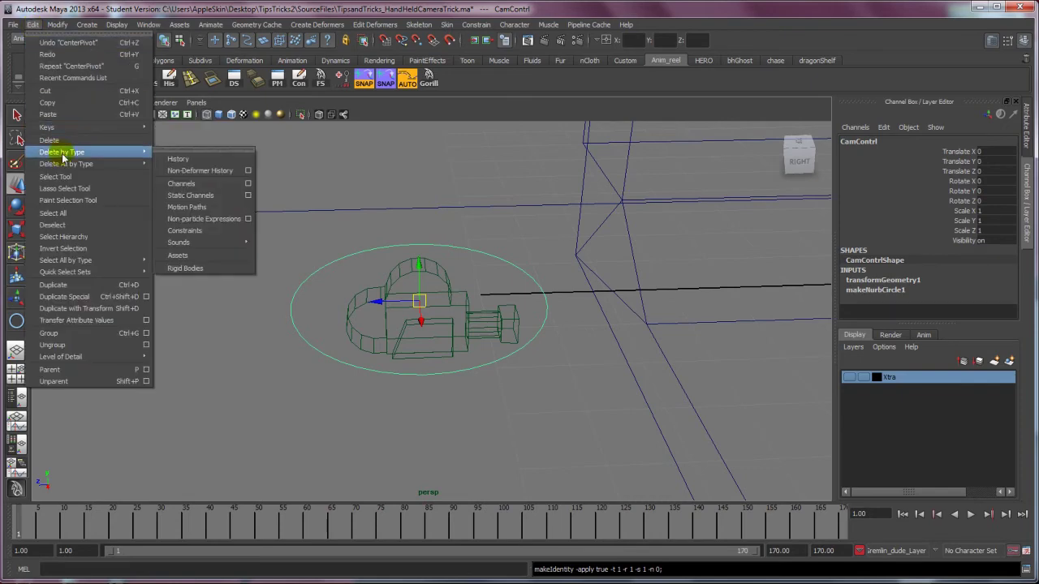
{"action": "left_click", "coordinate": [201, 158]}
- Parent the imported camera to the CamContrl circle
{"action": "left_click_drag", "start_coordinate": [414, 309], "coordinate": [454, 295], "text": "alt"}
{"action": "left_click", "coordinate": [441, 264]}
{"action": "left_click", "coordinate": [504, 235], "text": "shift"}
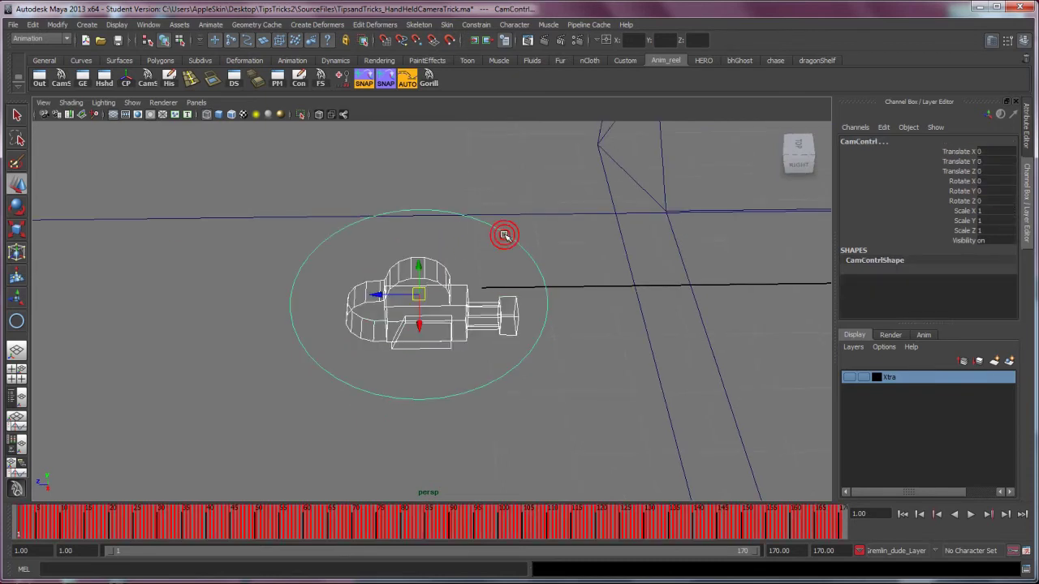
{"action": "left_click", "coordinate": [54, 25]}
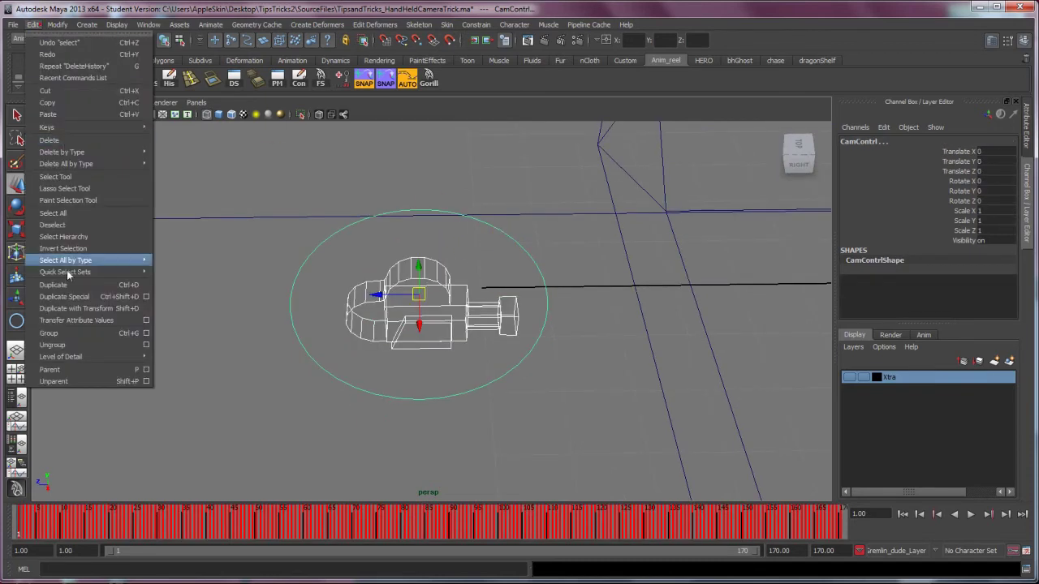
{"action": "left_click", "coordinate": [71, 368]}
- Move CamContrl along the street to about -431.544 in Translate Z
{"action": "left_click_drag", "start_coordinate": [227, 349], "coordinate": [329, 340], "text": "alt"}
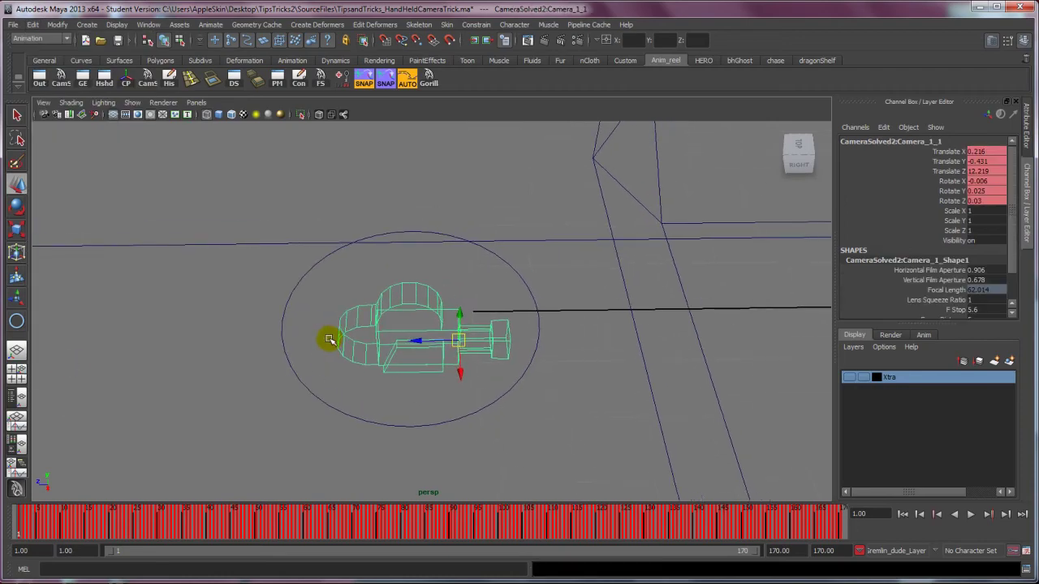
{"action": "left_click", "coordinate": [504, 263]}
{"action": "right_click_drag", "start_coordinate": [584, 338], "coordinate": [381, 333], "text": "alt"}
{"action": "left_click_drag", "start_coordinate": [382, 332], "coordinate": [429, 285], "text": "alt"}
{"action": "right_click_drag", "start_coordinate": [429, 285], "coordinate": [216, 285], "text": "alt"}
{"action": "left_click_drag", "start_coordinate": [216, 286], "coordinate": [441, 283], "text": "alt"}
{"action": "right_click_drag", "start_coordinate": [441, 283], "coordinate": [77, 316], "text": "alt"}
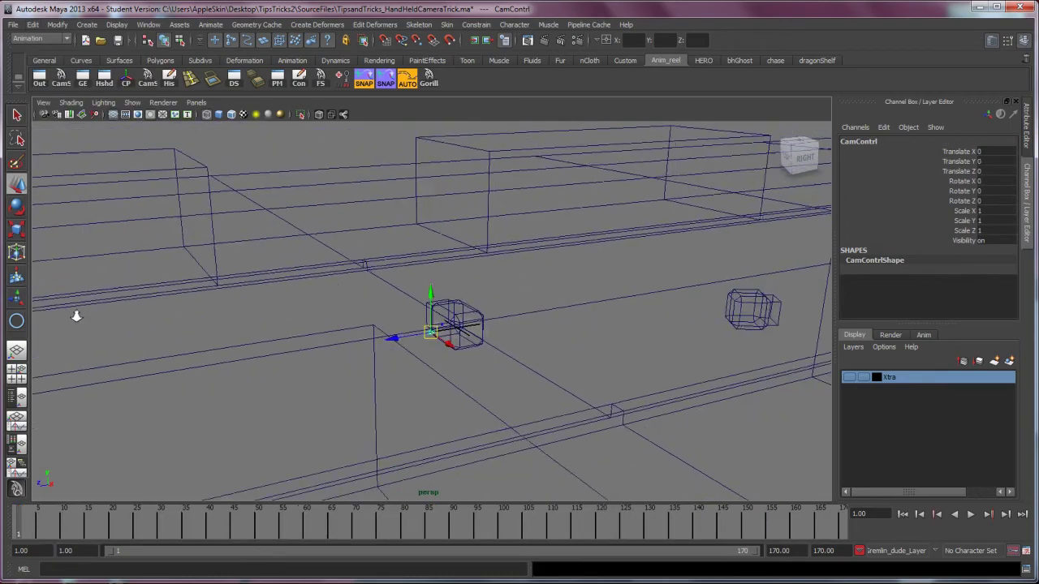
{"action": "middle_click_drag", "start_coordinate": [410, 291], "coordinate": [392, 311], "text": "alt"}
{"action": "left_click_drag", "start_coordinate": [392, 311], "coordinate": [365, 289], "text": "alt"}
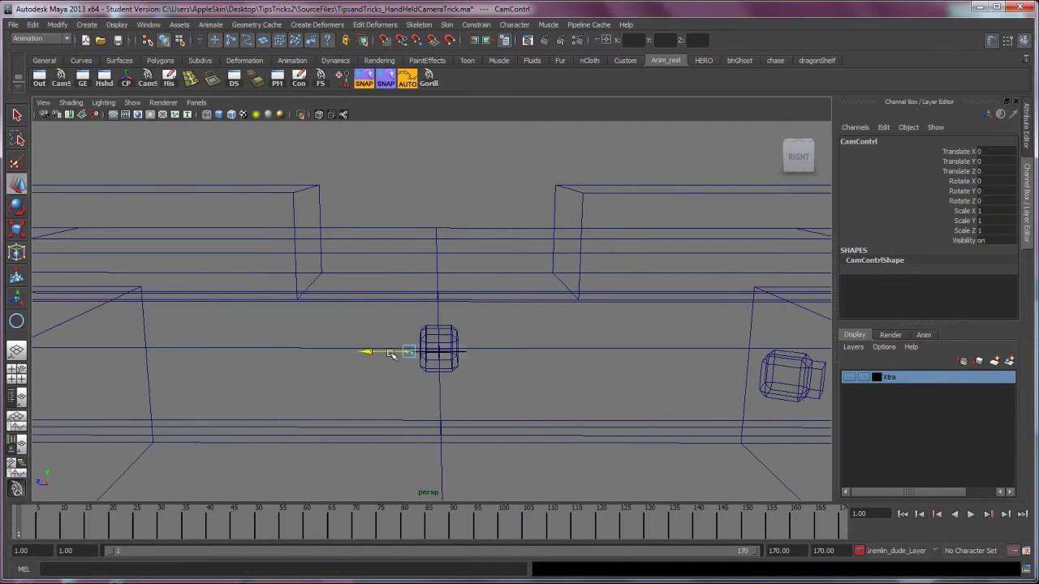
{"action": "middle_click_drag", "start_coordinate": [726, 337], "coordinate": [283, 312], "text": "alt"}
{"action": "left_click_drag", "start_coordinate": [364, 321], "coordinate": [650, 328]}
{"action": "left_click_drag", "start_coordinate": [641, 324], "coordinate": [868, 295], "text": "alt"}
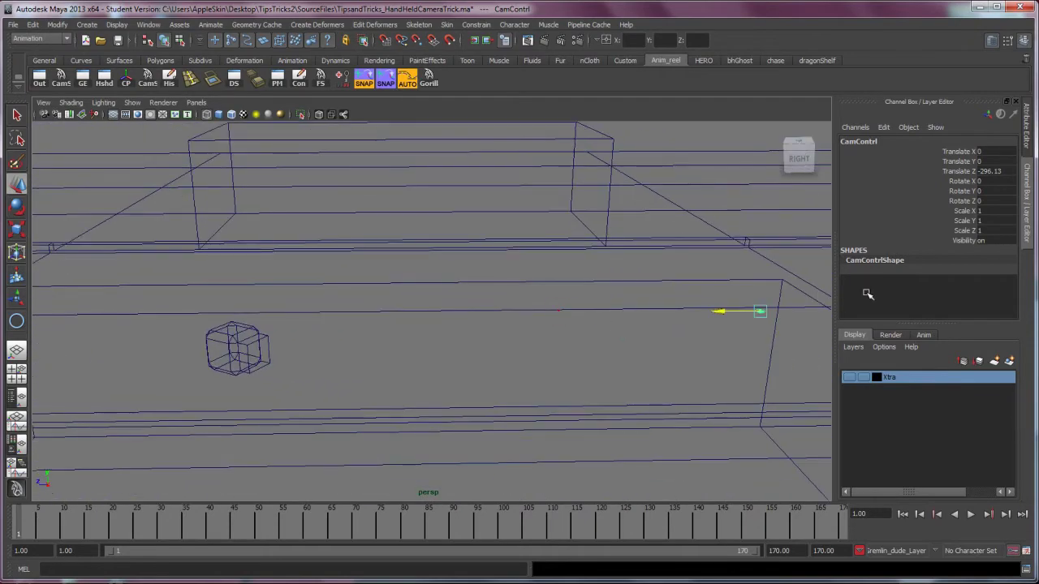
{"action": "middle_click_drag", "start_coordinate": [558, 312], "coordinate": [429, 292], "text": "alt"}
{"action": "left_click_drag", "start_coordinate": [429, 292], "coordinate": [70, 430], "text": "alt"}
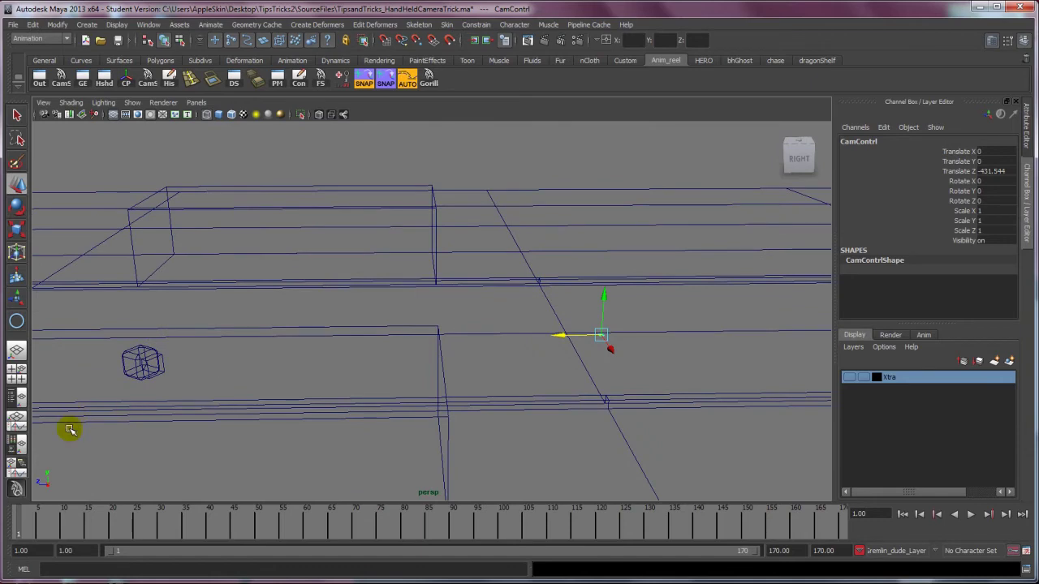
- Set up a multi-panel layout showing CameraSolved2:Camera_1_1 beside the perspective view, and enlarge both views above the Graph Editor
{"action": "left_click", "coordinate": [18, 470]}
{"action": "left_click", "coordinate": [656, 102]}
{"action": "mouse_move", "coordinate": [690, 115]}
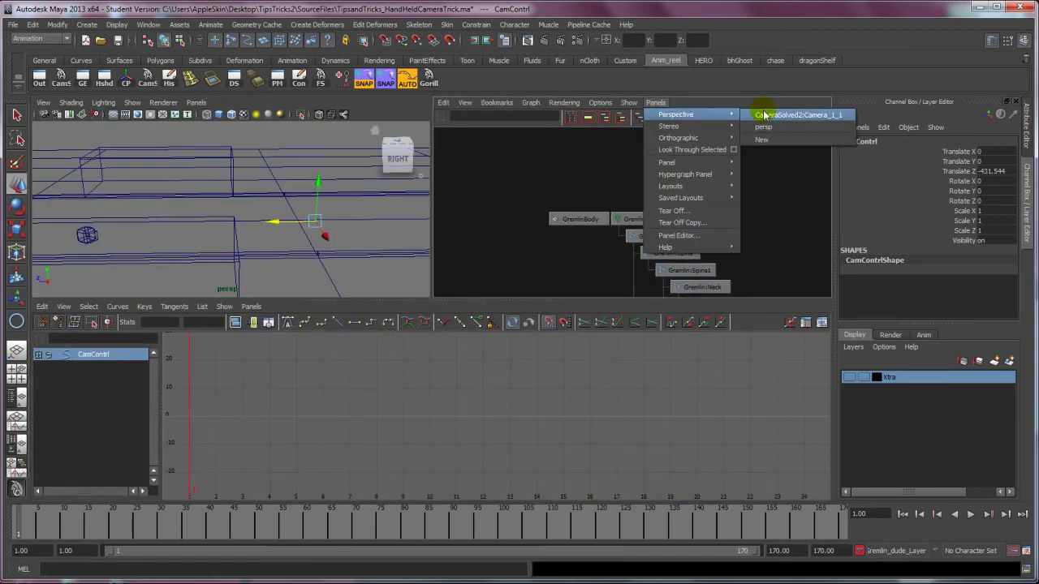
{"action": "left_click", "coordinate": [763, 115]}
{"action": "left_click_drag", "start_coordinate": [455, 300], "coordinate": [455, 388]}
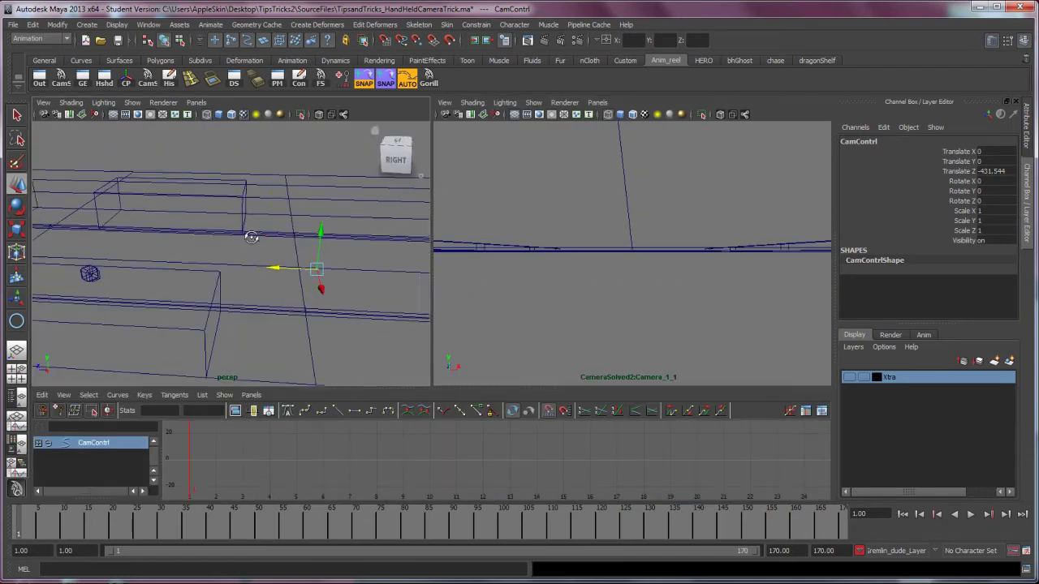
- Display the camera view shaded and raise CamContrl to about 46.034 in Translate Y
{"action": "left_click_drag", "start_coordinate": [251, 237], "coordinate": [102, 237], "text": "alt"}
{"action": "key", "text": "5"}
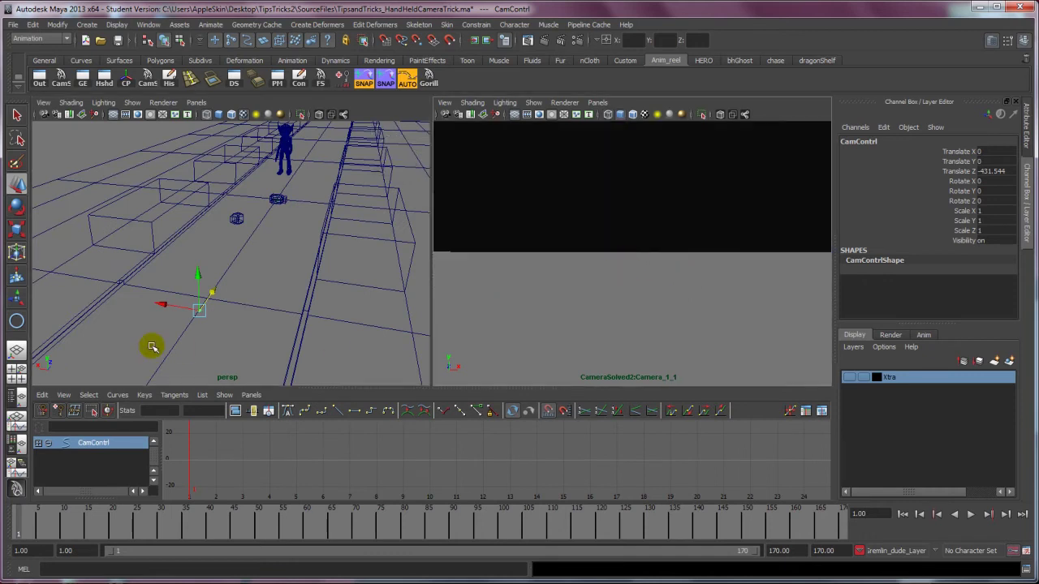
{"action": "left_click_drag", "start_coordinate": [197, 274], "coordinate": [198, 232]}
- Rotate CamContrl to about -175.872 in Y so the camera faces the character
{"action": "key", "text": "e"}
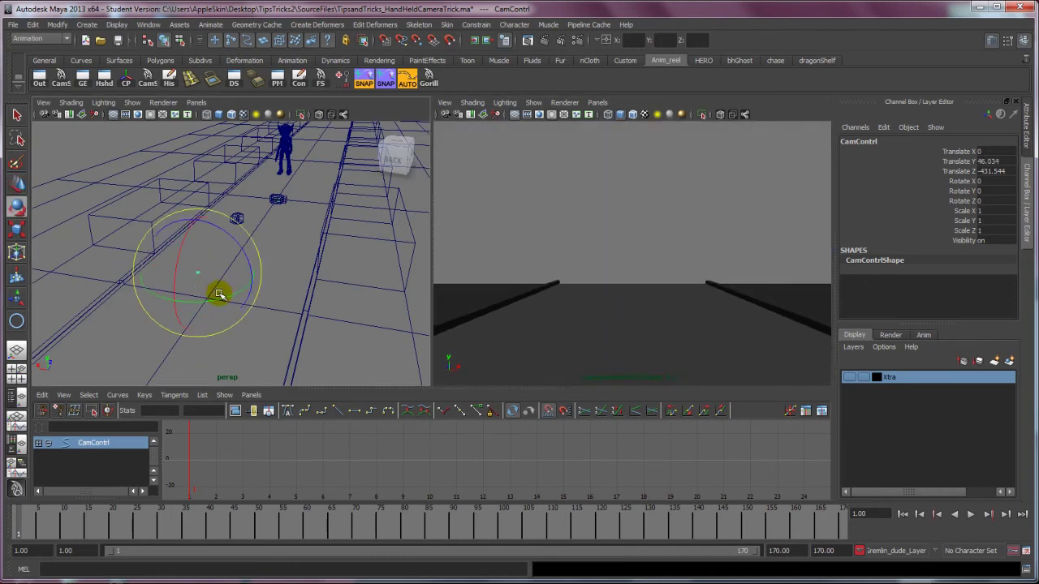
{"action": "left_click_drag", "start_coordinate": [234, 294], "coordinate": [121, 294]}
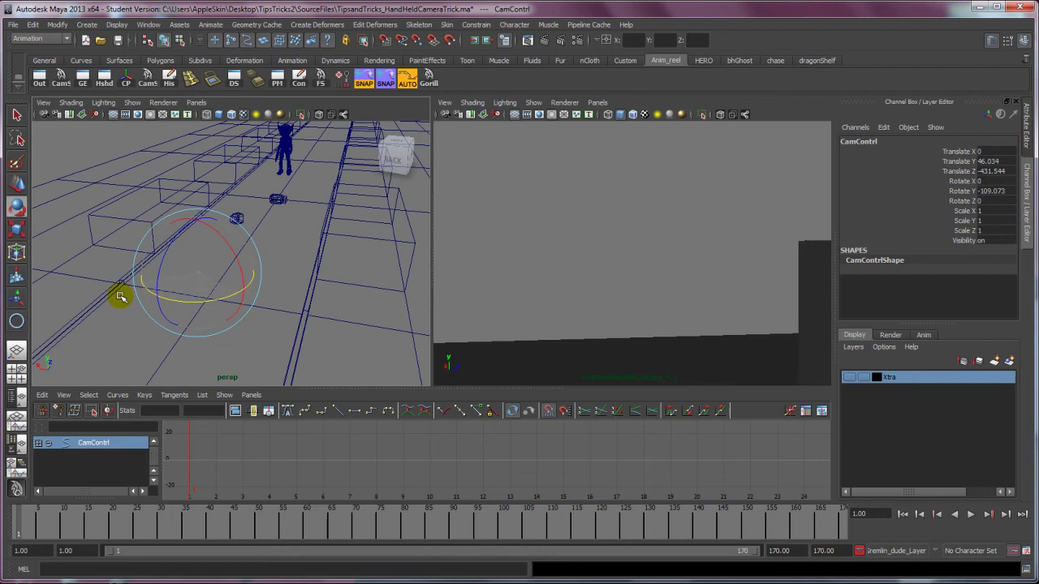
{"action": "left_click_drag", "start_coordinate": [225, 295], "coordinate": [159, 300]}
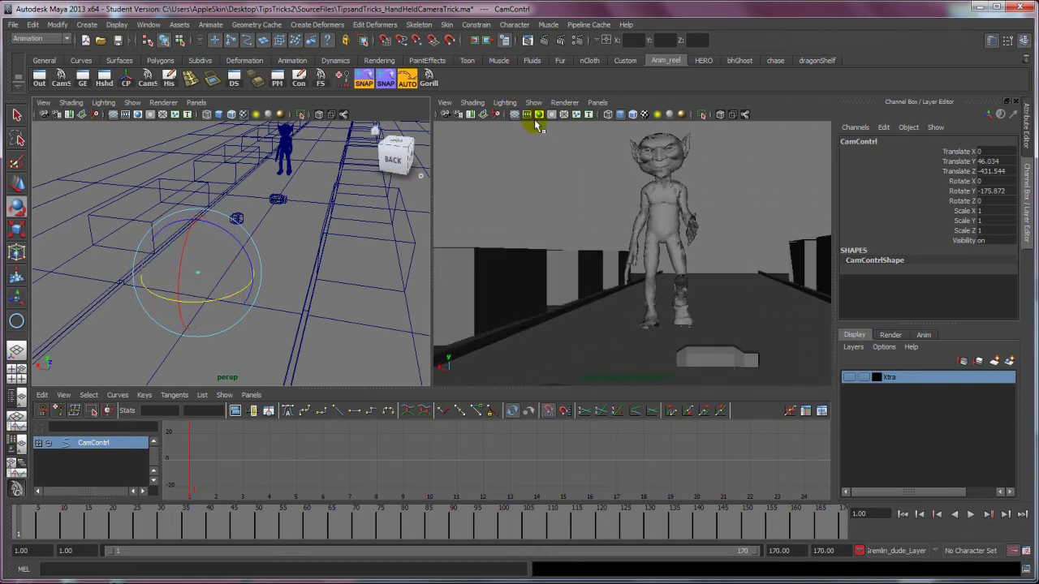
- Turn on the resolution gate in the CameraSolved2:Camera_1_1 view
{"action": "left_click", "coordinate": [475, 105]}
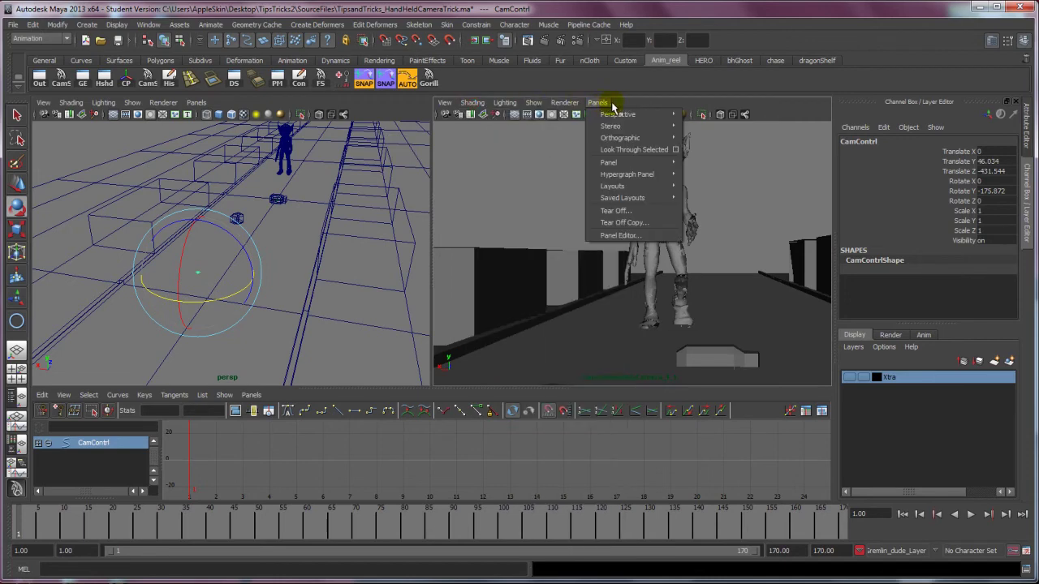
{"action": "left_click", "coordinate": [652, 102]}
{"action": "left_click", "coordinate": [538, 114]}
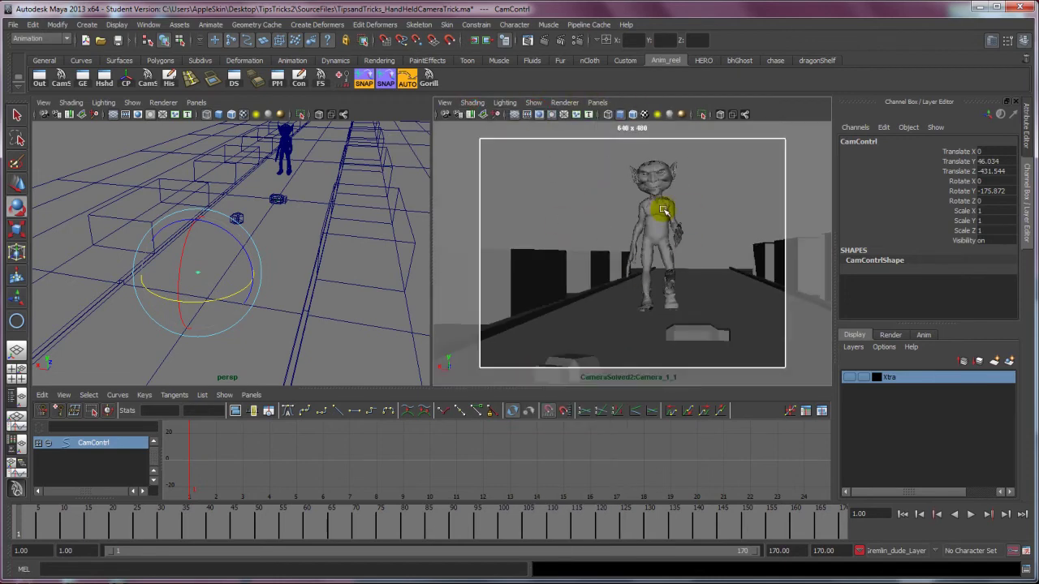
- Move CamContrl farther back from the character to about -14.903 in Translate X and -638.036 in Translate Z
{"action": "left_click_drag", "start_coordinate": [220, 282], "coordinate": [250, 266], "text": "alt"}
{"action": "key", "text": "w"}
{"action": "left_click_drag", "start_coordinate": [182, 297], "coordinate": [78, 403]}
{"action": "middle_click_drag", "start_coordinate": [139, 331], "coordinate": [173, 251], "text": "alt"}
{"action": "left_click_drag", "start_coordinate": [144, 320], "coordinate": [82, 402]}
{"action": "left_click_drag", "start_coordinate": [172, 287], "coordinate": [194, 284], "text": "alt"}
- Enlarge the tracked camera's view to fill the workspace and display the scene with textures
{"action": "key", "text": "space"}
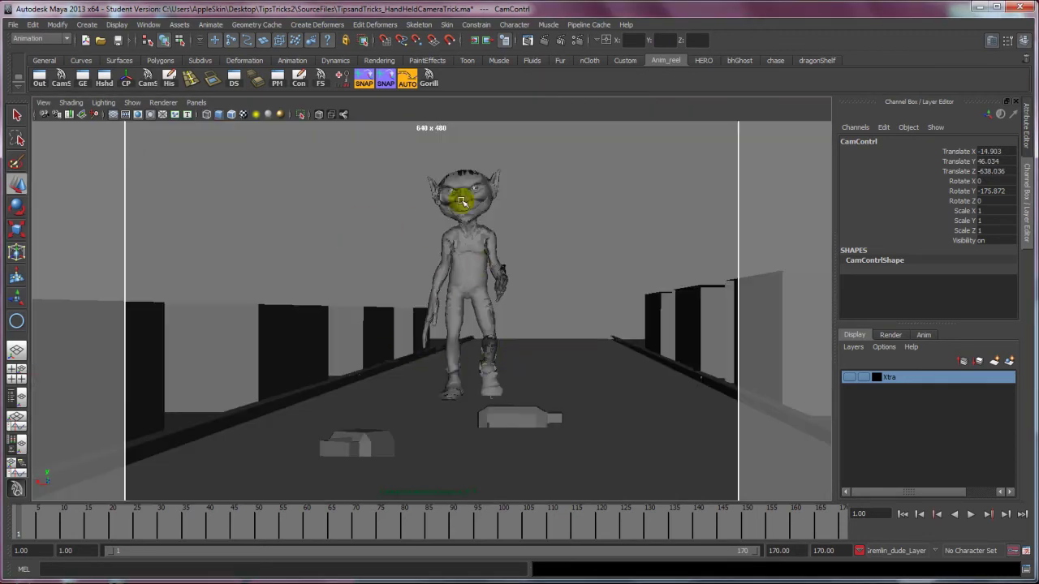
{"action": "key", "text": "6"}
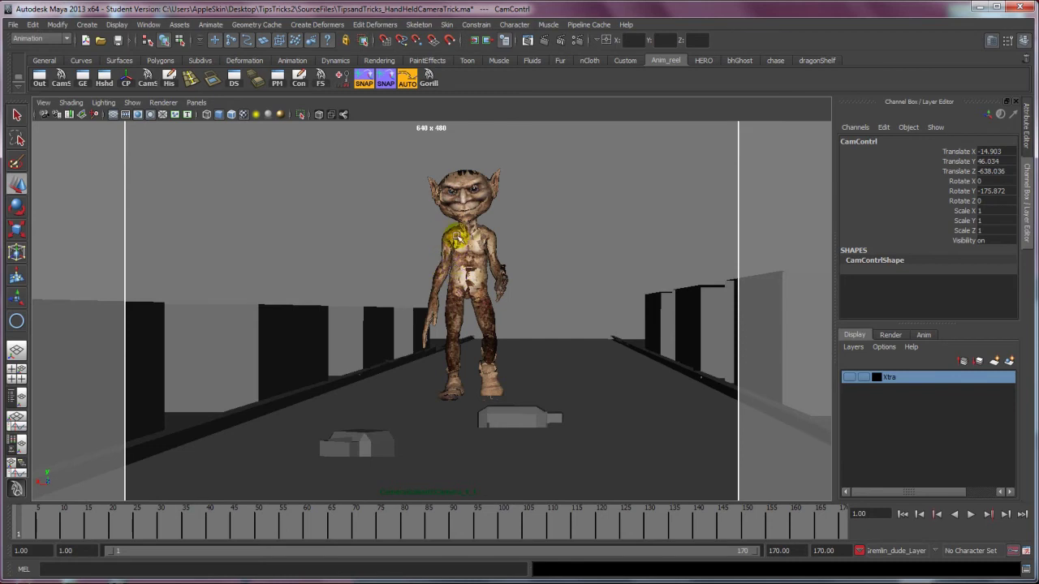
- Open the attributes of CameraSolved2:Camera_1_1, set its Near Clip Plane to 0.1, and deselect the camera
{"action": "key", "text": "ctrl+a"}
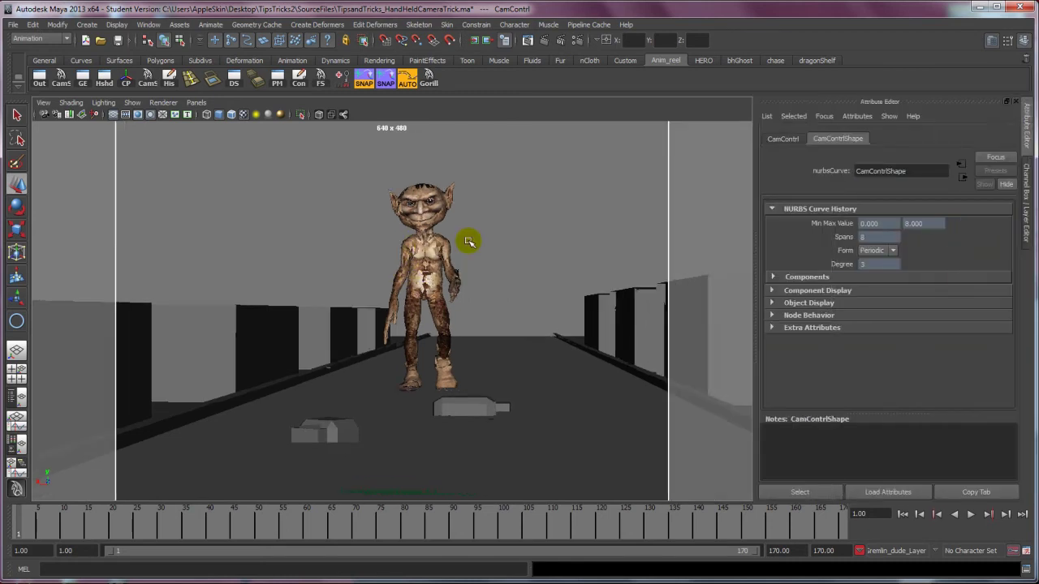
{"action": "left_click", "coordinate": [44, 115]}
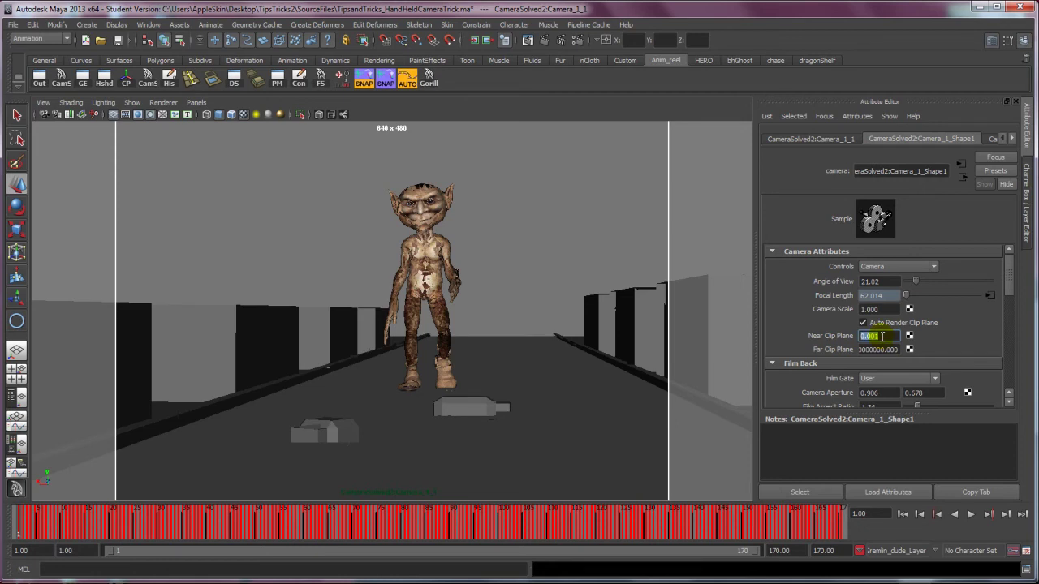
{"action": "key", "text": "Return"}
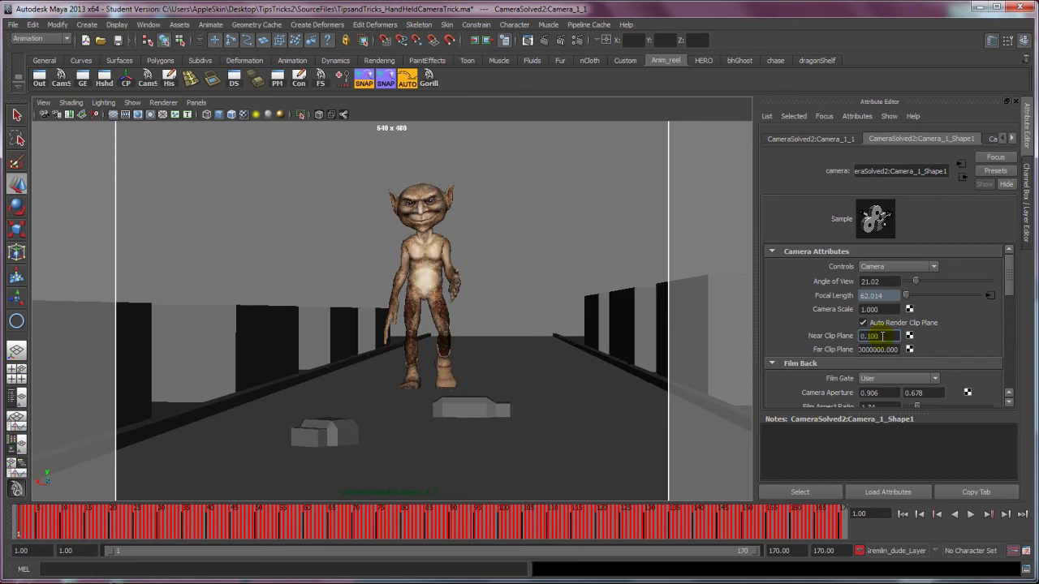
{"action": "left_click", "coordinate": [520, 231]}
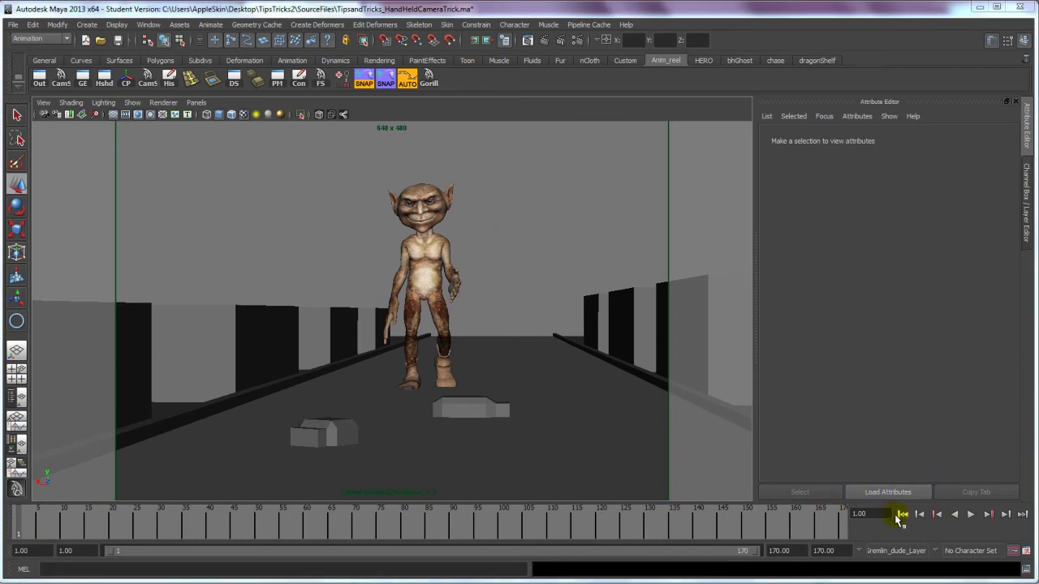
- Play the animation from frame 1 through the tracked camera and bring back the Channel Box
{"action": "left_click", "coordinate": [901, 515]}
{"action": "left_click", "coordinate": [970, 515]}
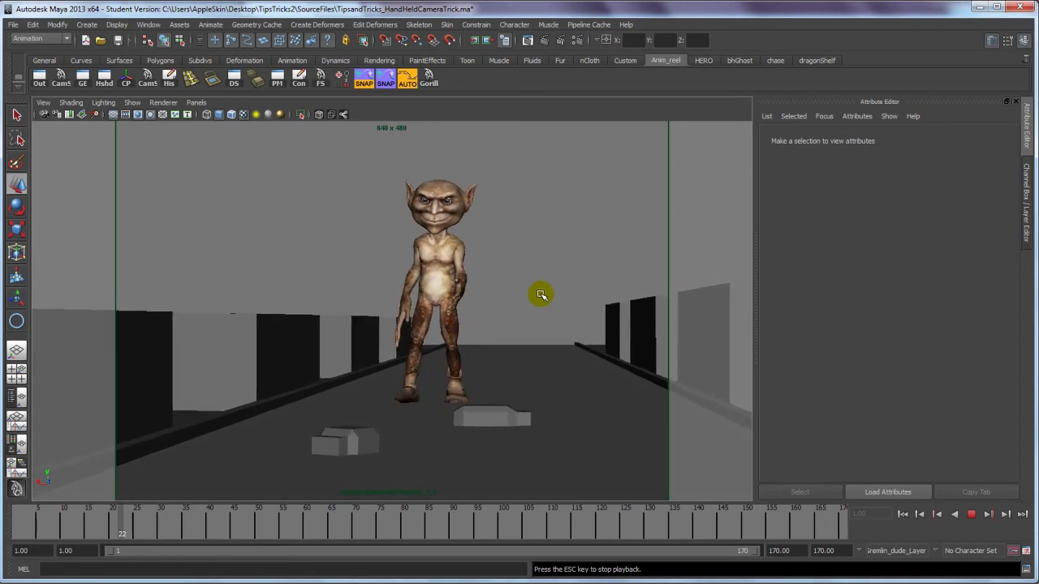
{"action": "left_click", "coordinate": [1026, 186]}
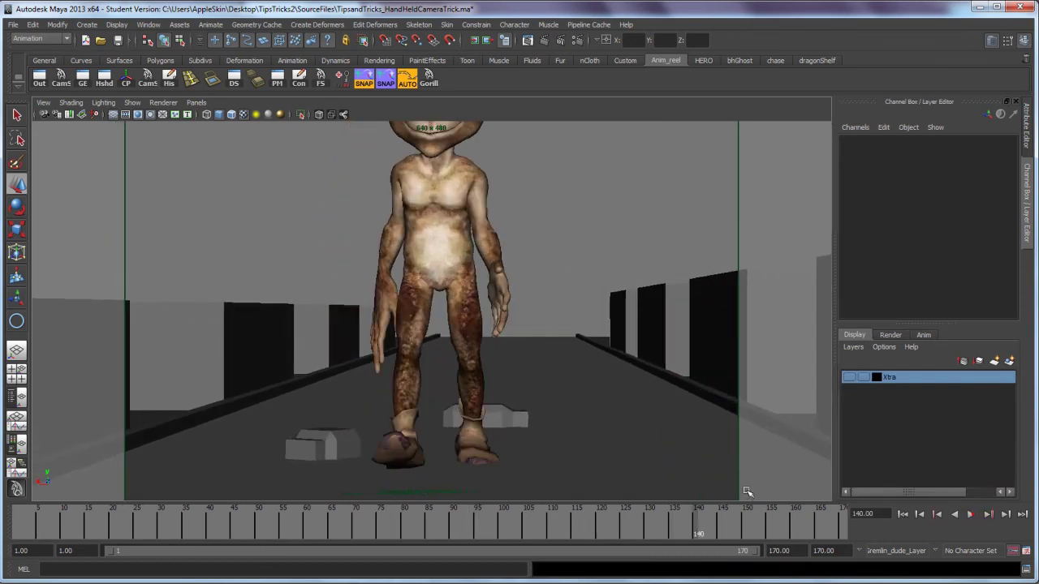
- In the perspective view, move CamContrl to about -142.508, 10.92, -628.826 and rotate it to about -145.502 in Y
{"action": "key", "text": "space"}
{"action": "left_click_drag", "start_coordinate": [422, 260], "coordinate": [495, 267]}
{"action": "middle_click_drag", "start_coordinate": [494, 266], "coordinate": [452, 371], "text": "alt"}
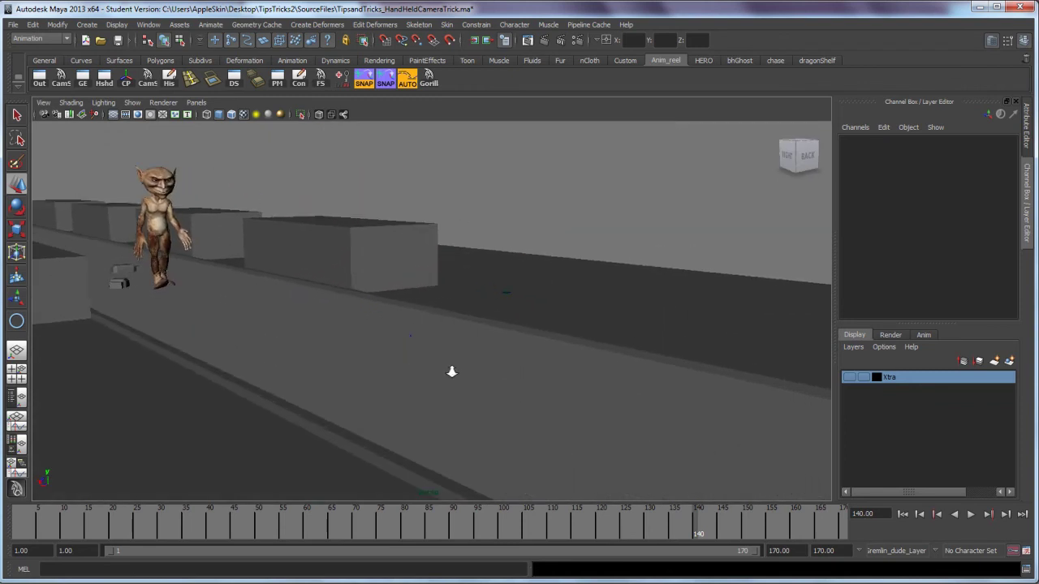
{"action": "right_click_drag", "start_coordinate": [411, 336], "coordinate": [612, 286], "text": "alt"}
{"action": "left_click", "coordinate": [609, 271]}
{"action": "left_click_drag", "start_coordinate": [608, 270], "coordinate": [511, 305], "text": "alt"}
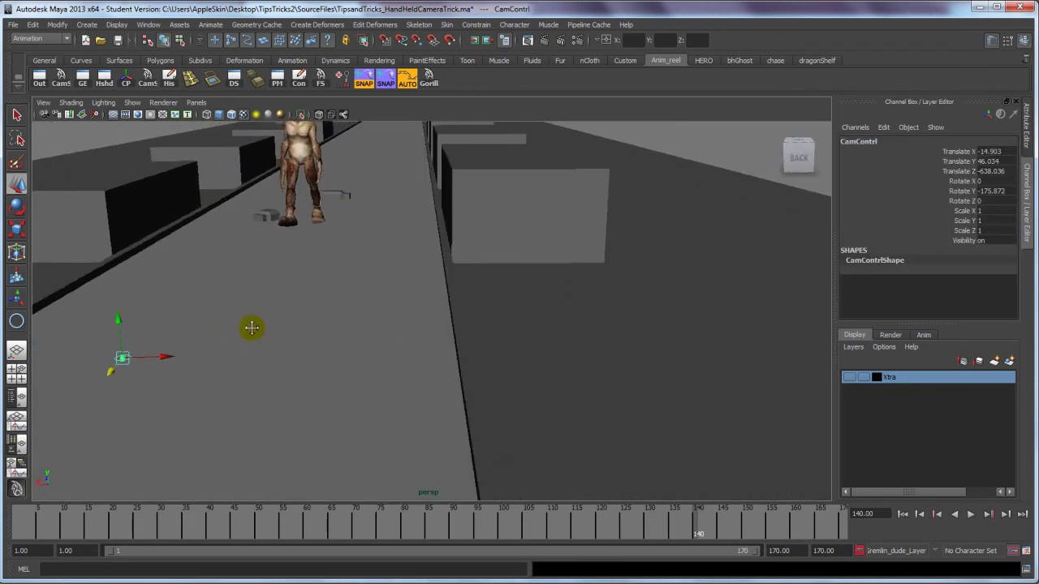
{"action": "left_click_drag", "start_coordinate": [522, 360], "coordinate": [265, 281]}
{"action": "left_click_drag", "start_coordinate": [223, 227], "coordinate": [242, 351]}
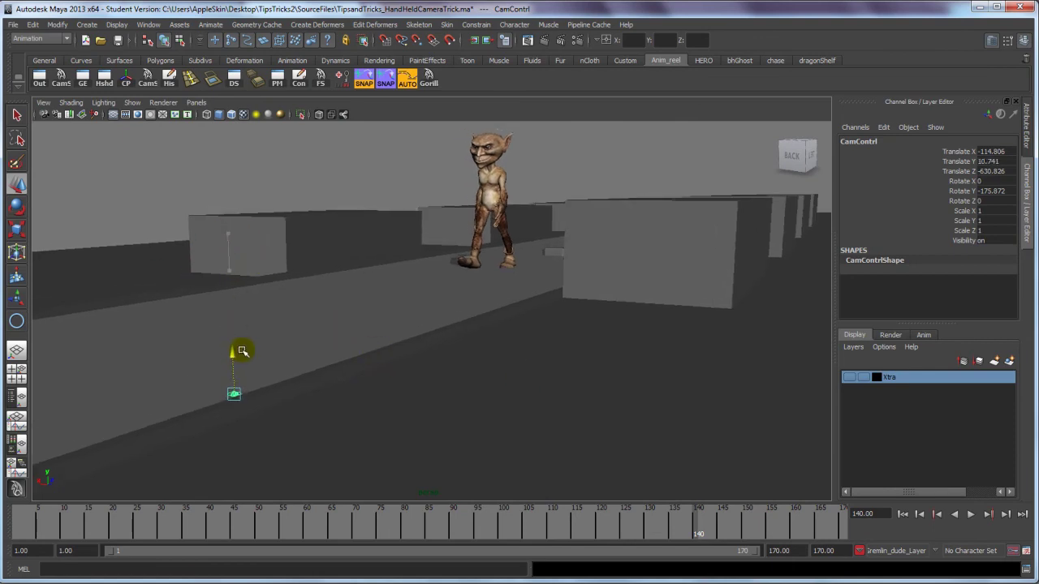
{"action": "key", "text": "e"}
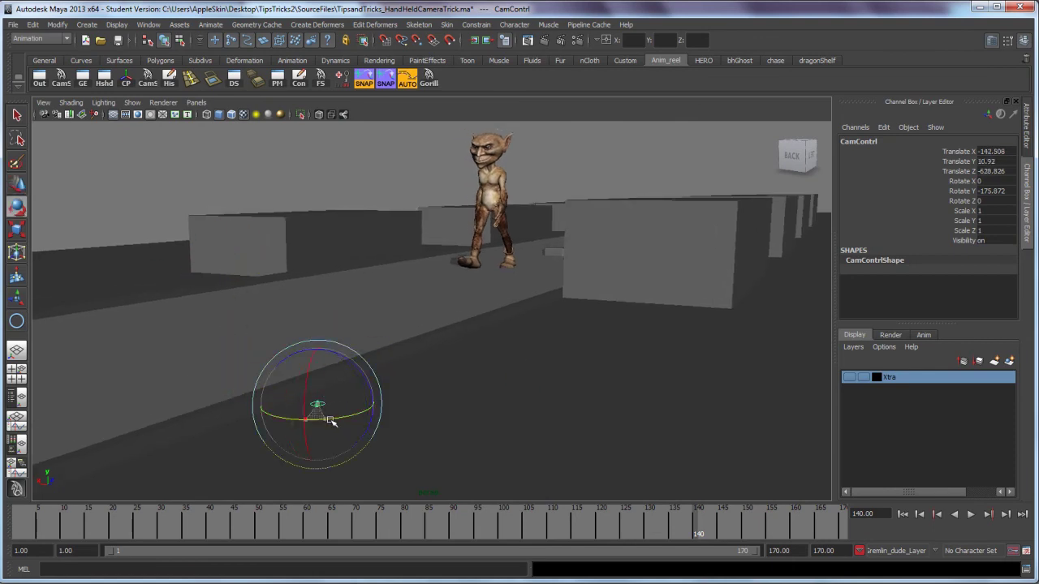
- Show CameraSolved2:Camera_1_1 beside the perspective view and rotate CamContrl to about 4.9 in X and -157.812 in Y
{"action": "key", "text": "space"}
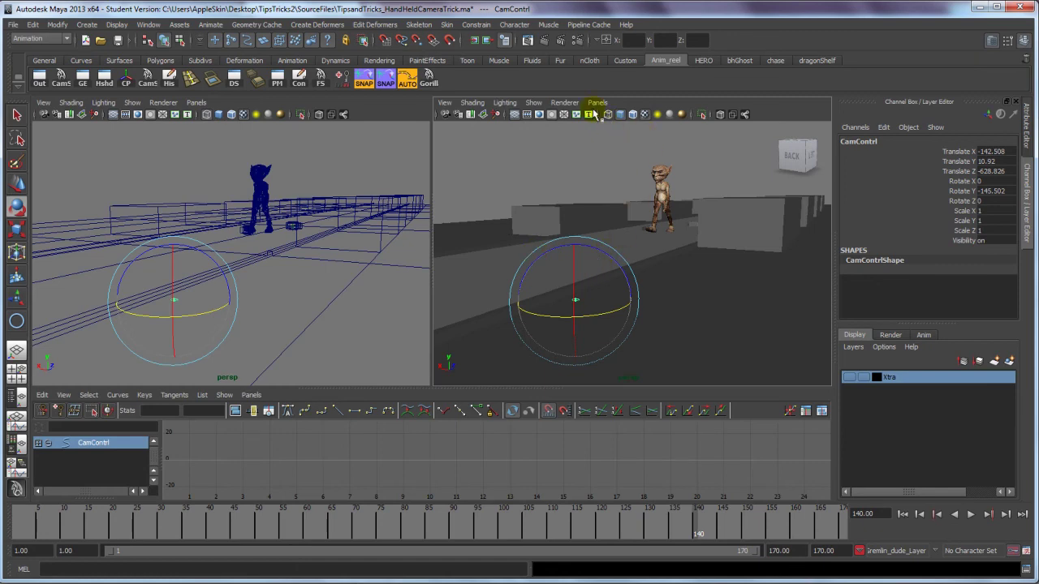
{"action": "left_click", "coordinate": [597, 103]}
{"action": "mouse_move", "coordinate": [617, 116]}
{"action": "left_click", "coordinate": [702, 114]}
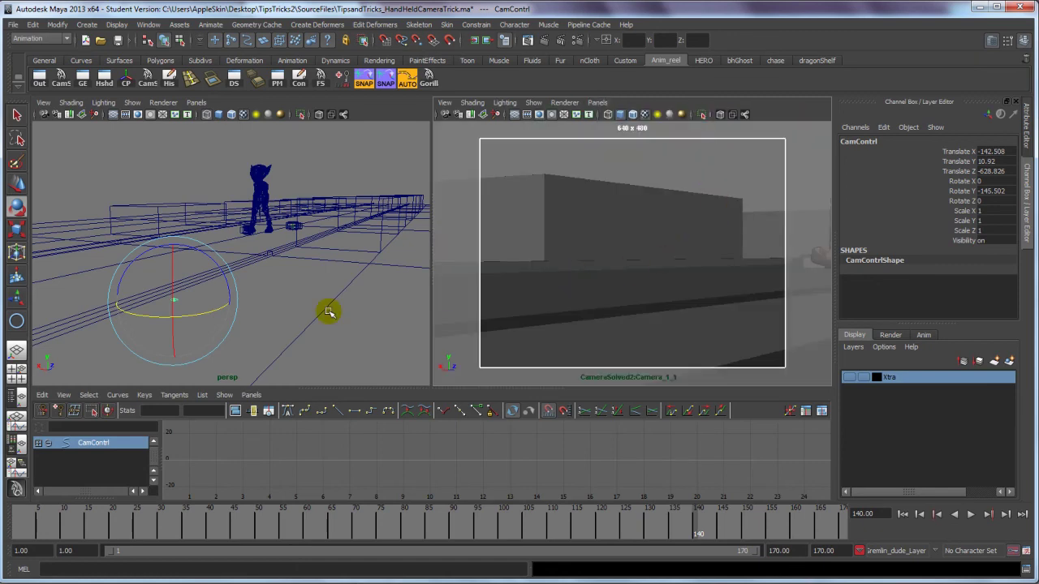
{"action": "left_click_drag", "start_coordinate": [191, 316], "coordinate": [187, 317]}
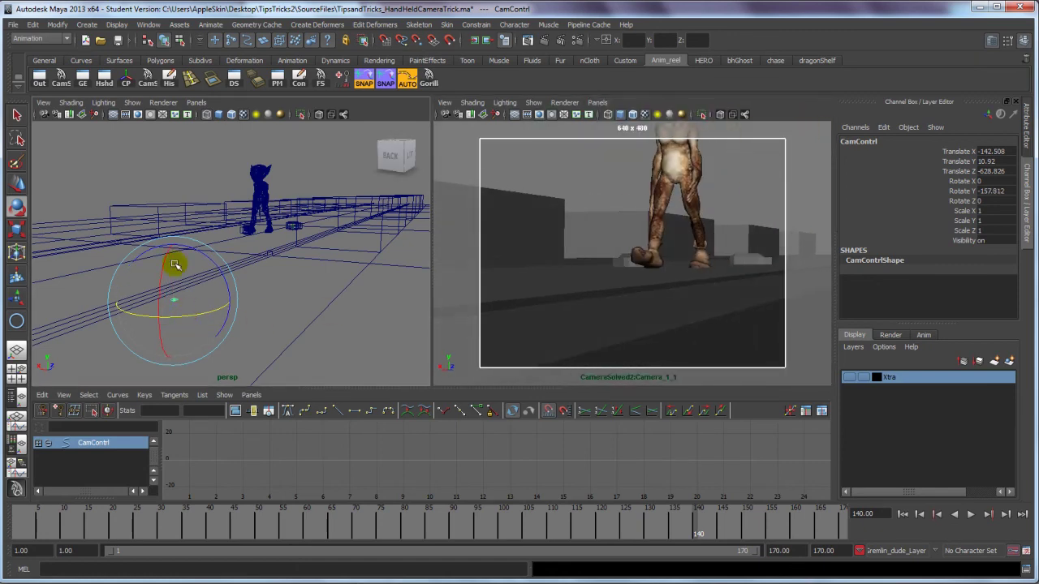
{"action": "left_click_drag", "start_coordinate": [167, 264], "coordinate": [164, 270]}
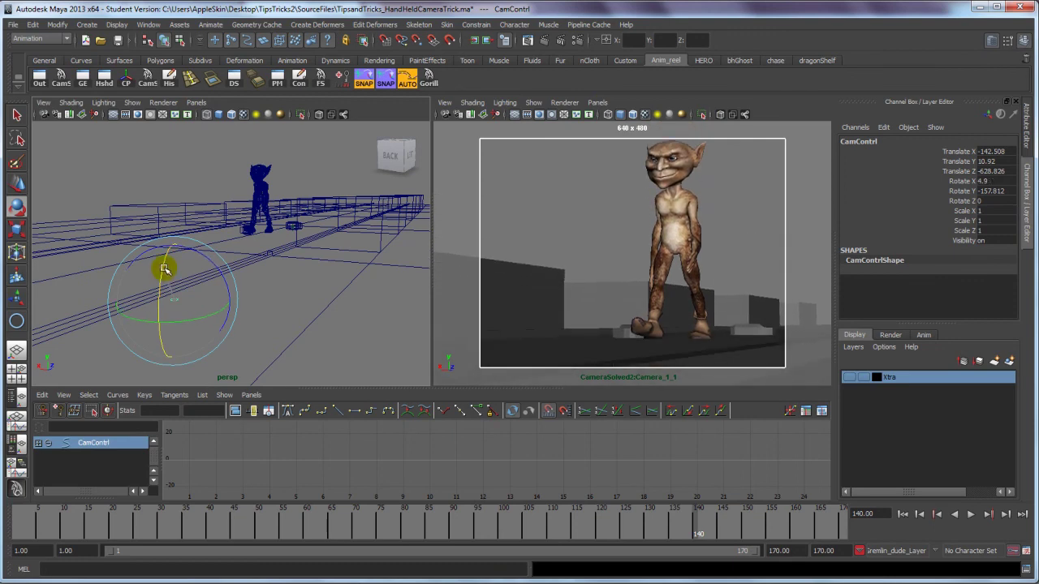
- From the first frame, rotate CamContrl to about -161.934 in Y and play the animation in the enlarged camera view
{"action": "left_click", "coordinate": [901, 515]}
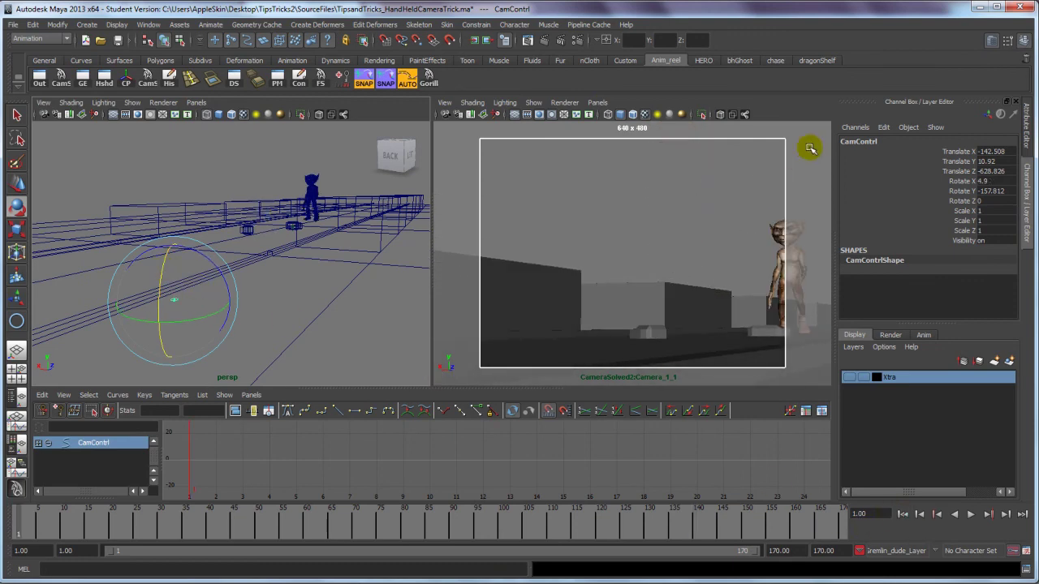
{"action": "left_click_drag", "start_coordinate": [208, 318], "coordinate": [204, 318]}
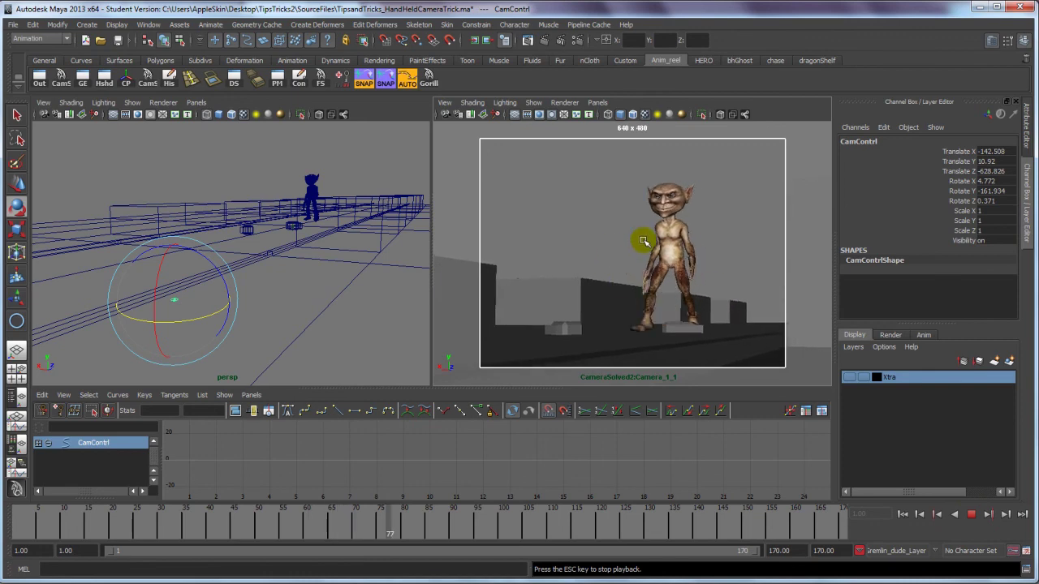
{"action": "key", "text": "space"}
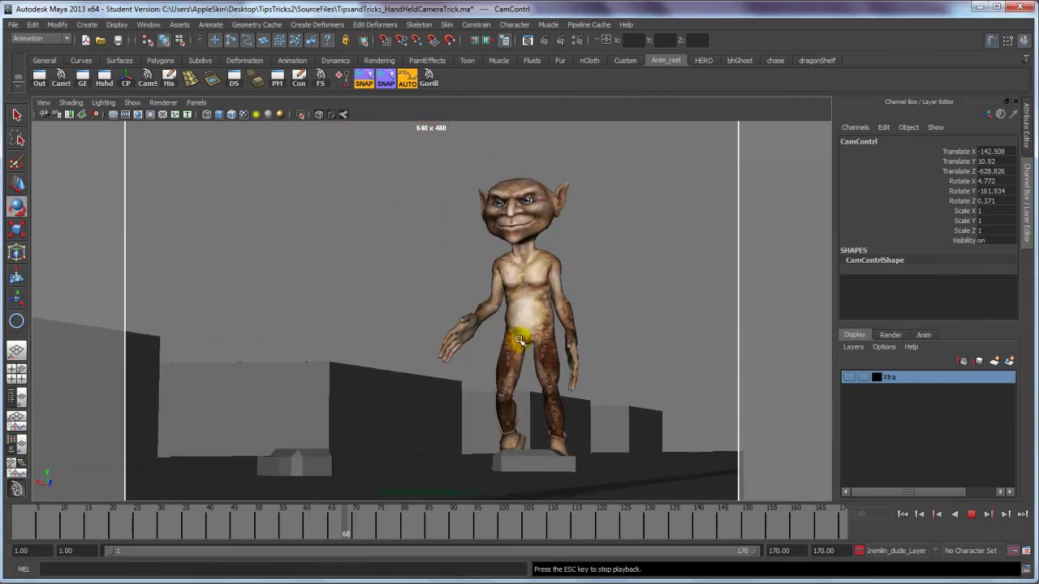